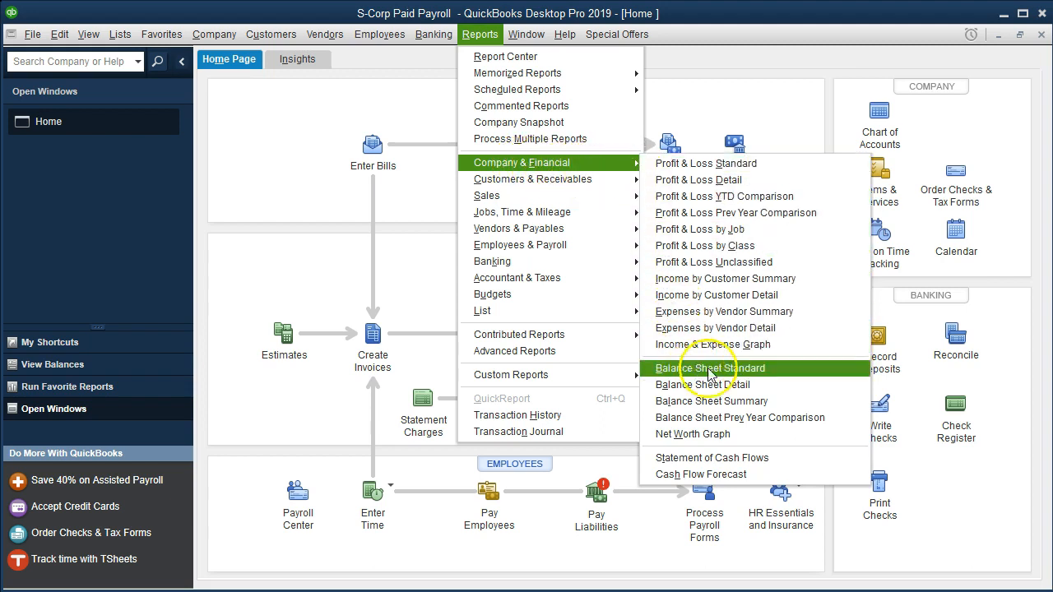
- Open the Balance Sheet Standard report and set its custom start date to 01/01/2018
click(795, 373)
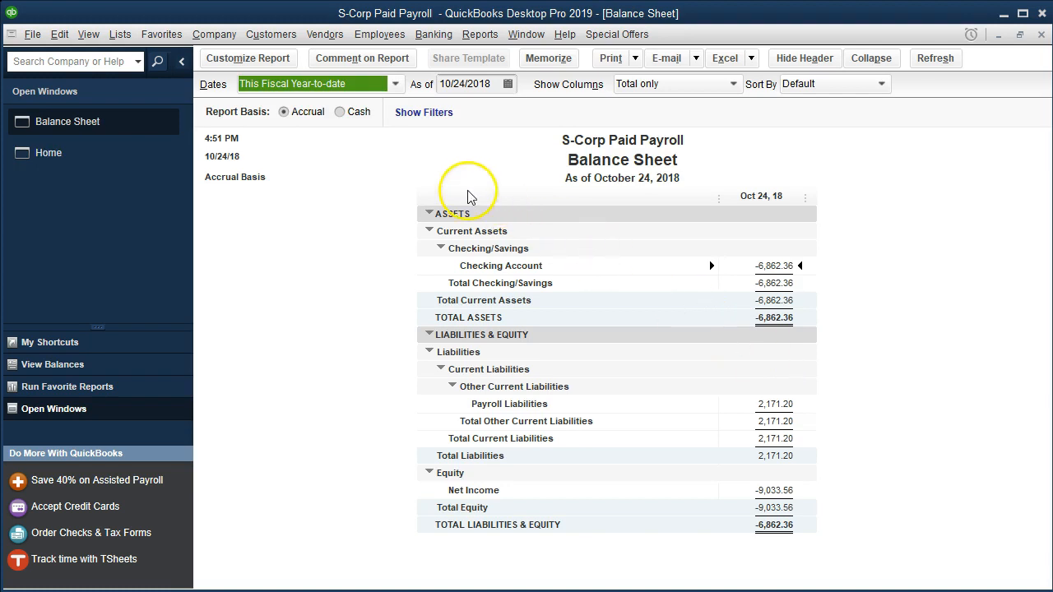
click(288, 66)
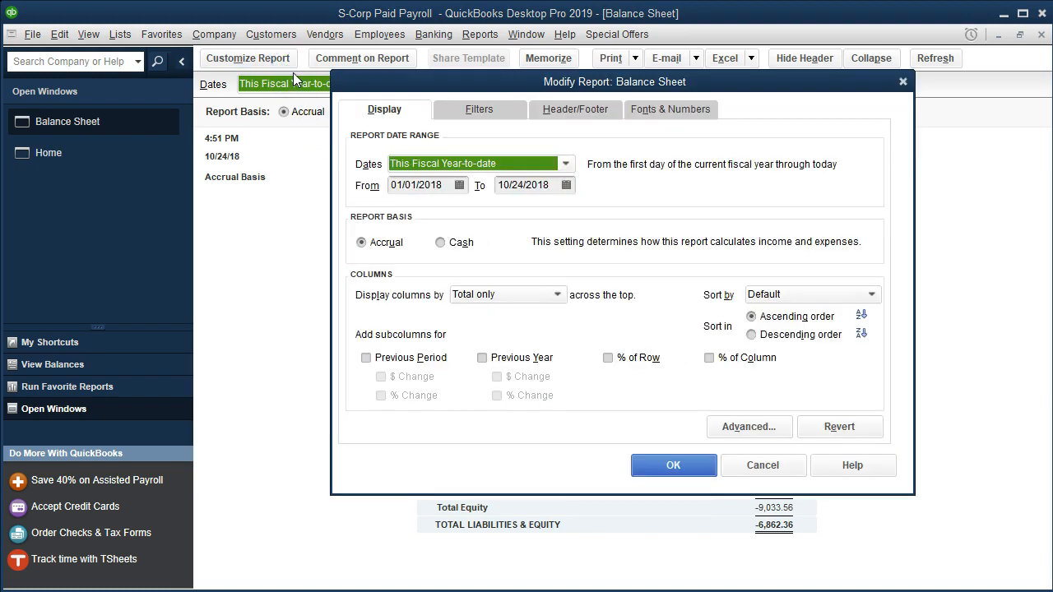
key(Tab)
text(010)
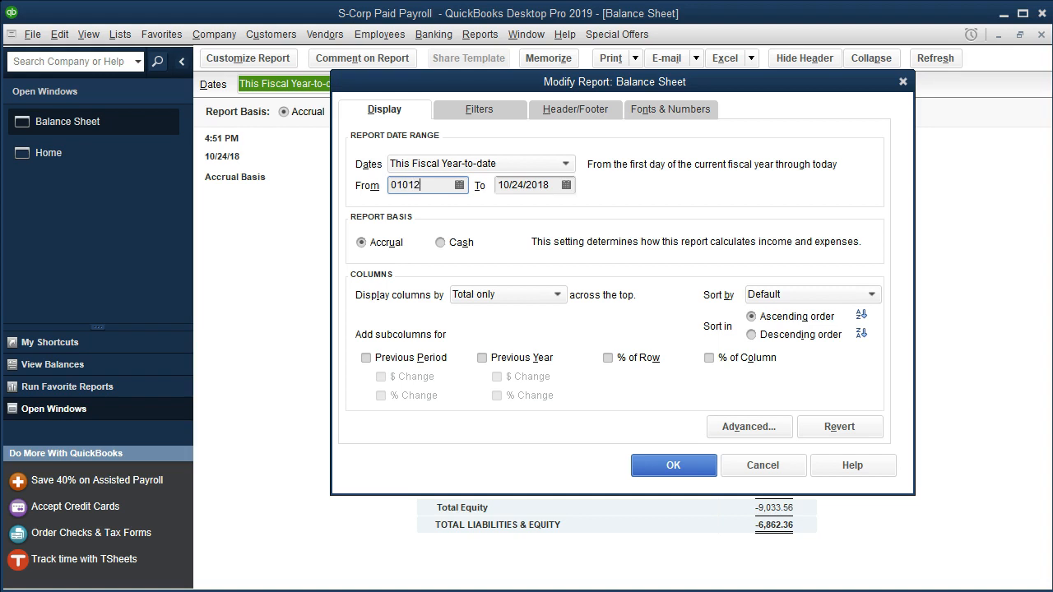
key(Tab)
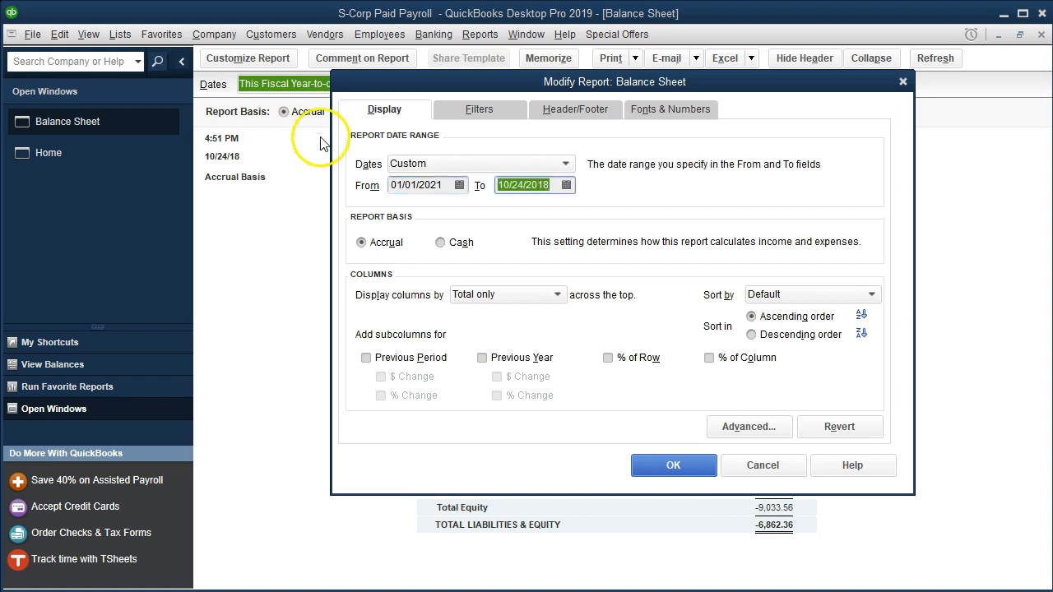
click(448, 186)
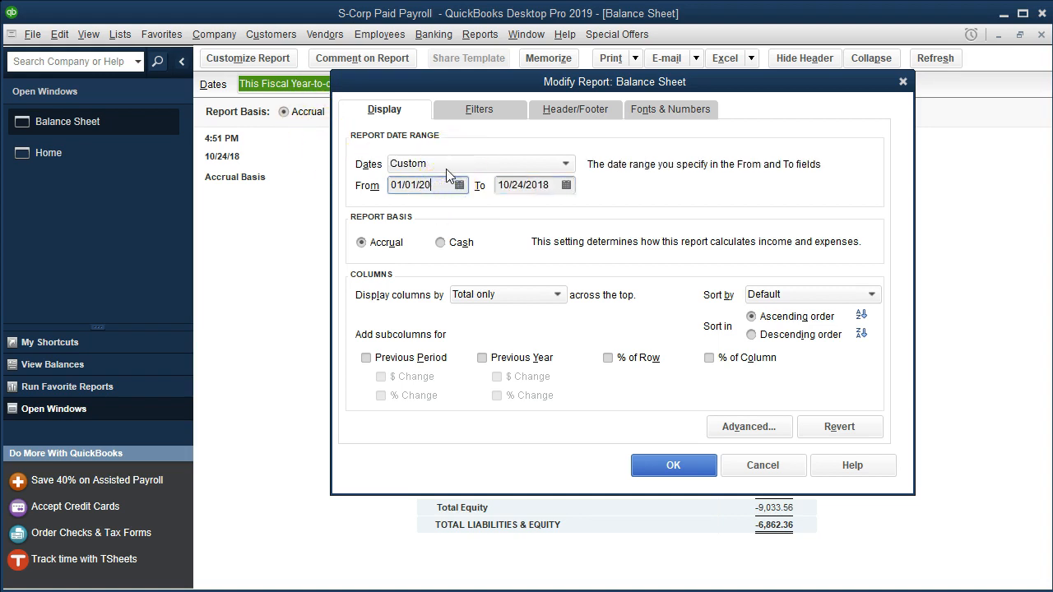
key(BackSpace)
text(8)
- Set the Balance Sheet's end date to 12/31/2018 and apply the report changes
key(Tab)
text(12/31/2018)
key(Tab)
click(661, 466)
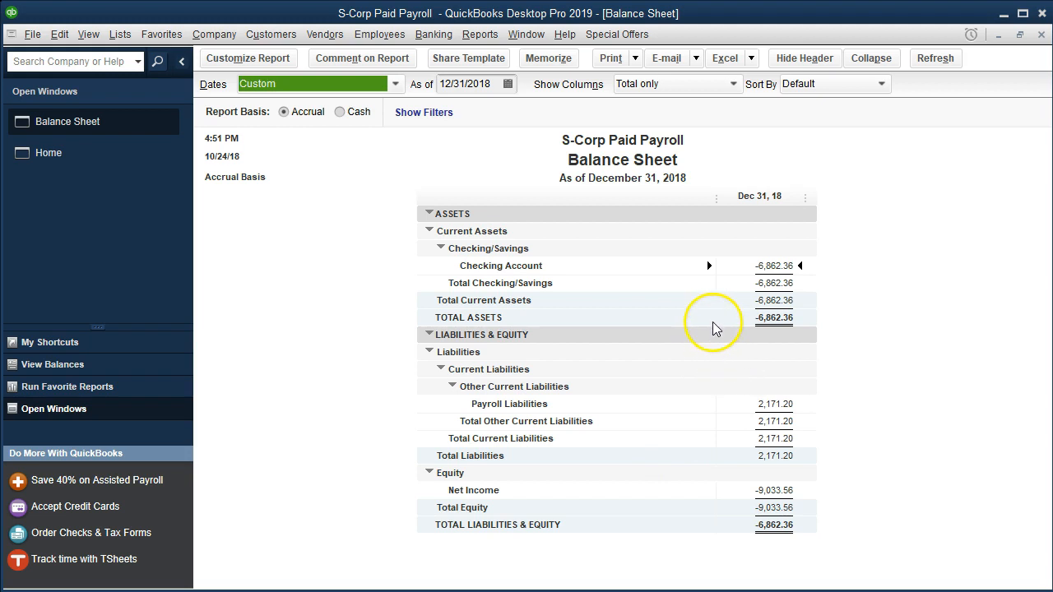
- View the transactions behind the Checking Account balance, then return to the Balance Sheet
click(760, 267)
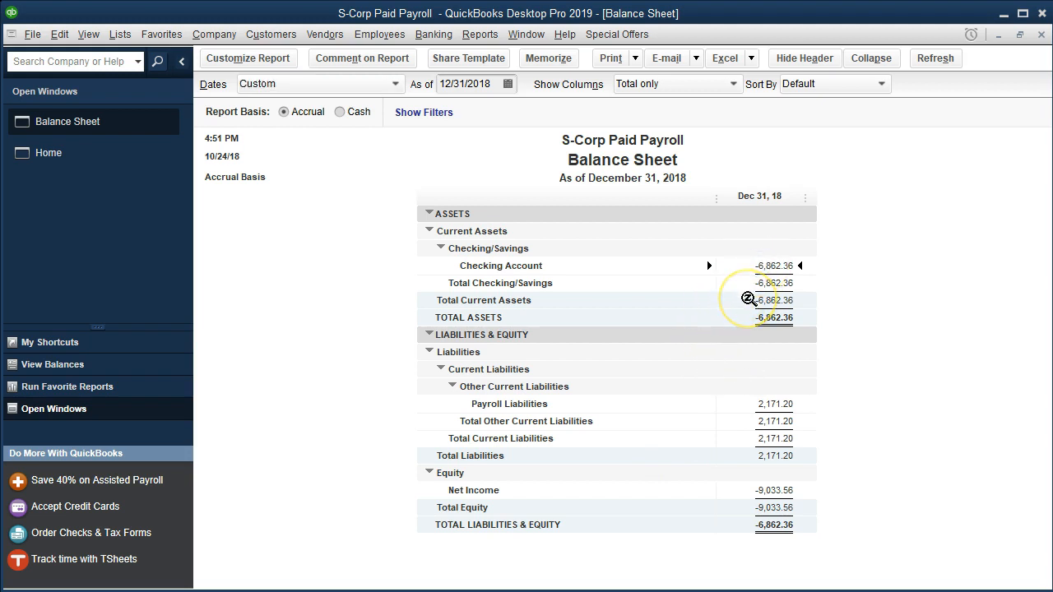
double_click(760, 265)
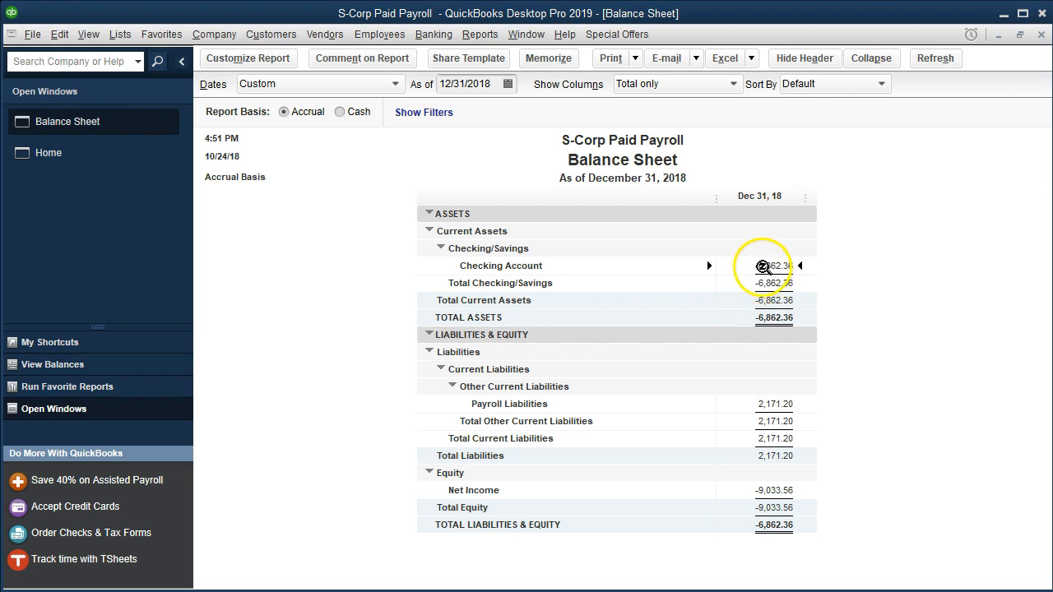
click(1044, 36)
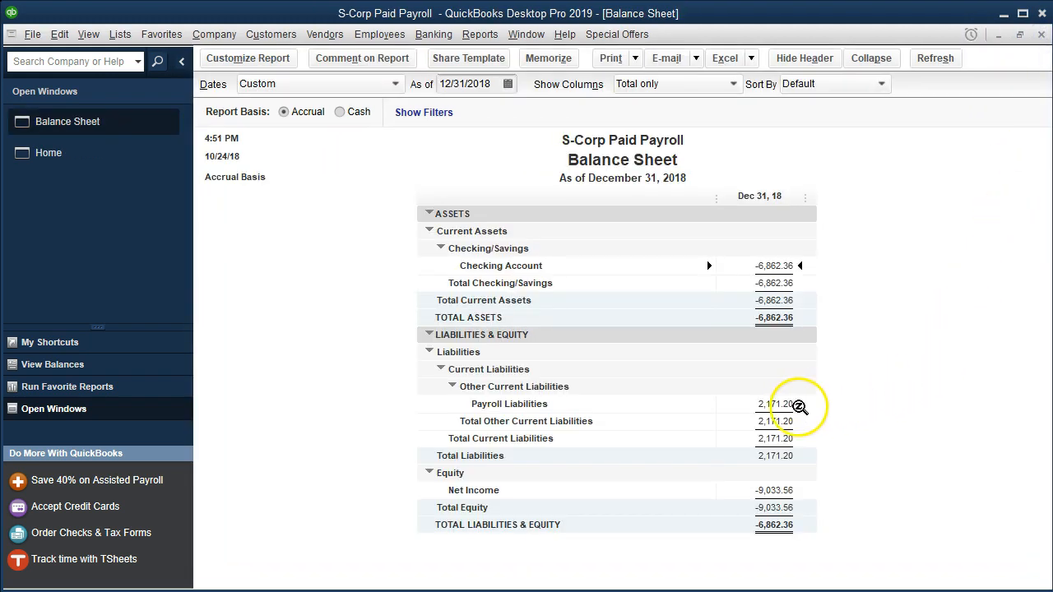
click(257, 524)
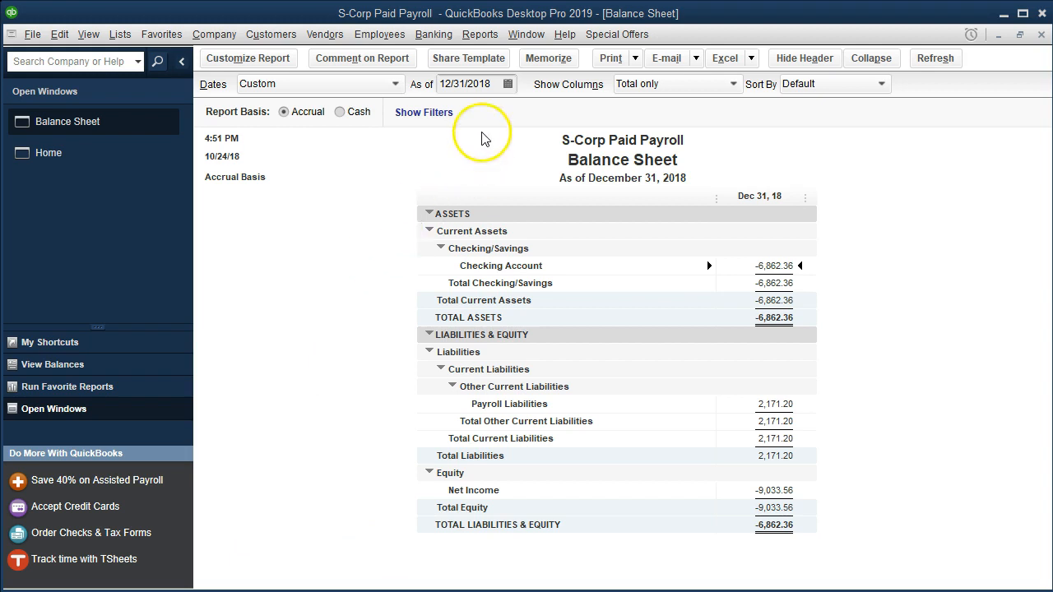
- Open the Profit & Loss Standard report and set its date range from 12/31/2018 to 01/01/2021
click(482, 34)
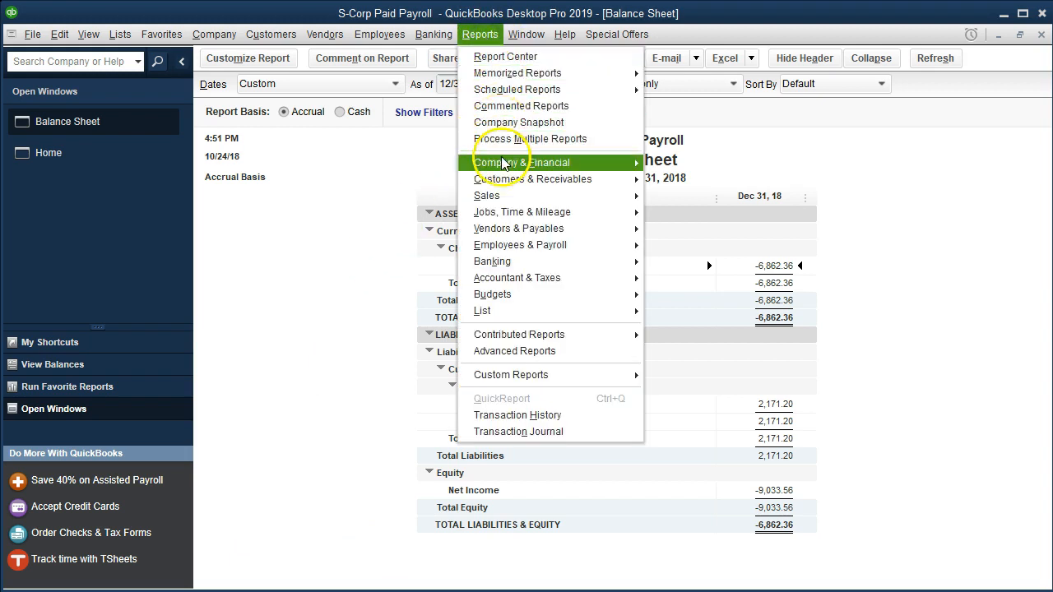
mouse_move(622, 164)
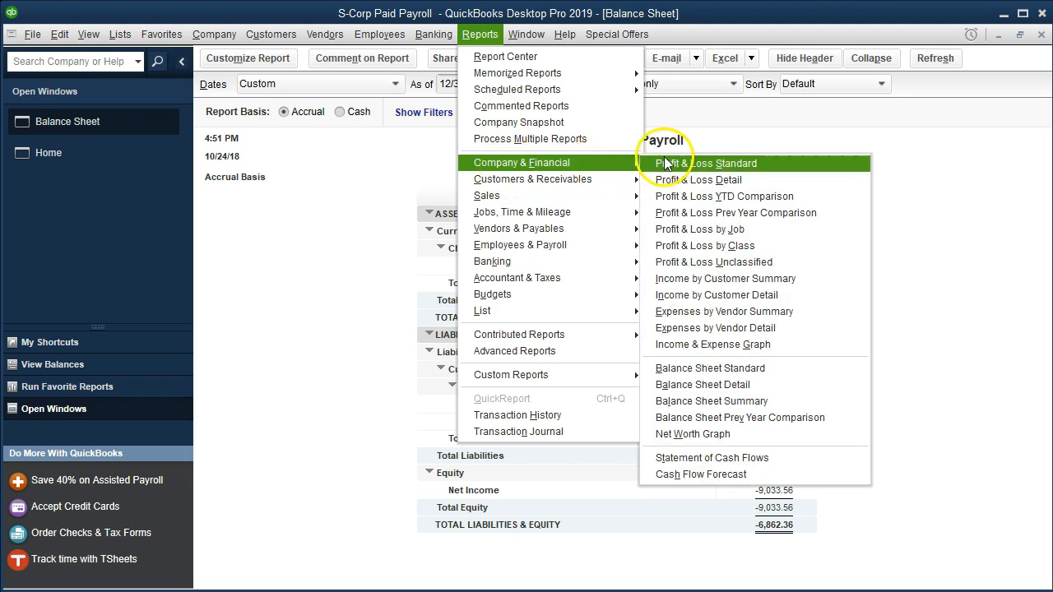
click(778, 170)
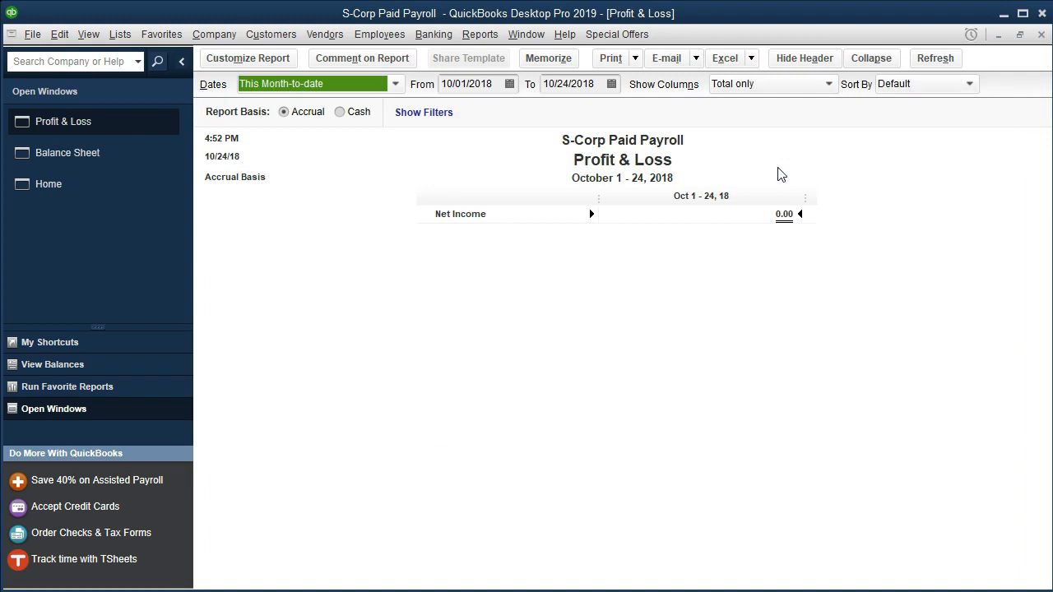
key(Tab)
text(01/01/2021)
key(Tab)
text(12)
text(/31/)
key(Tab)
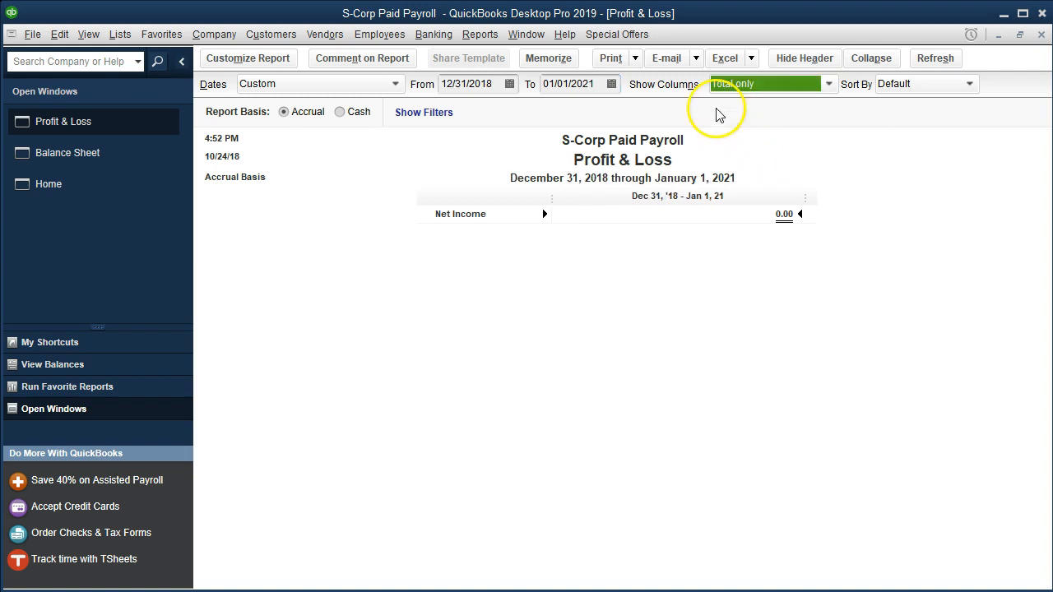
- Change the Profit & Loss start date to 01/01/2008 and select the Payroll Expenses amount
click(482, 84)
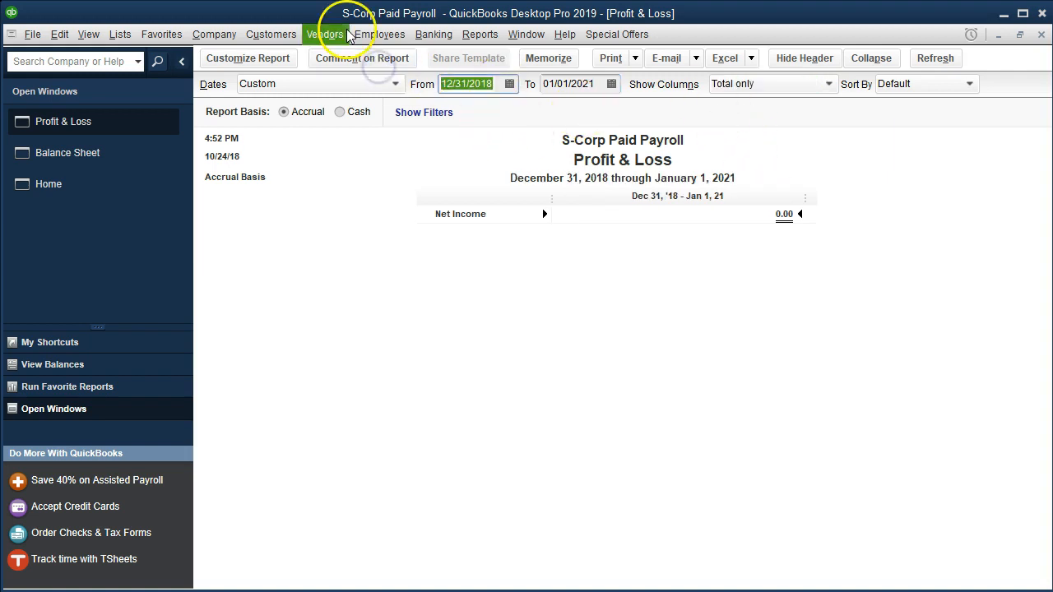
text(01018)
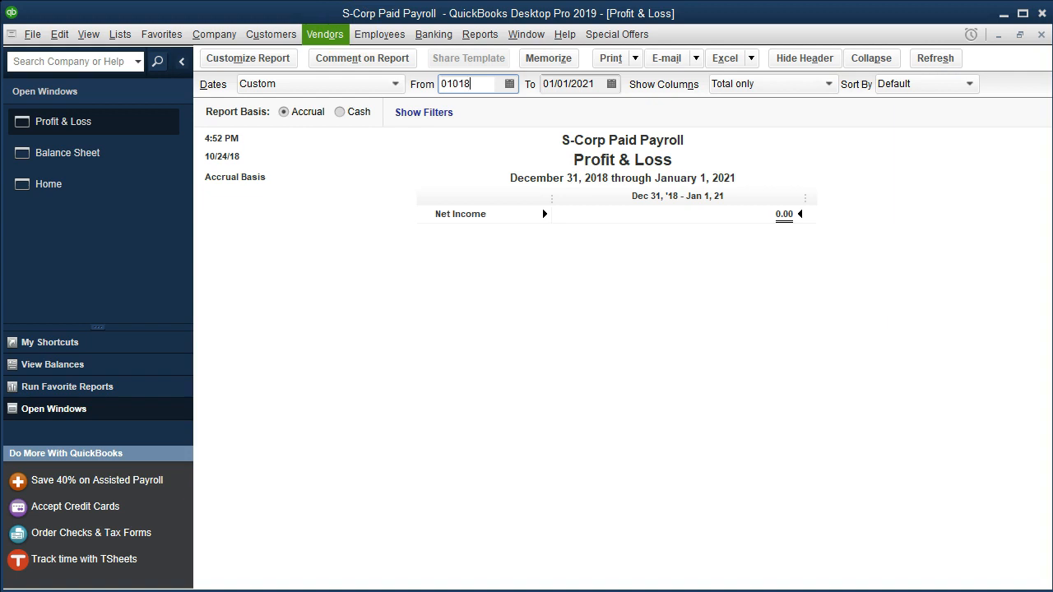
key(Tab)
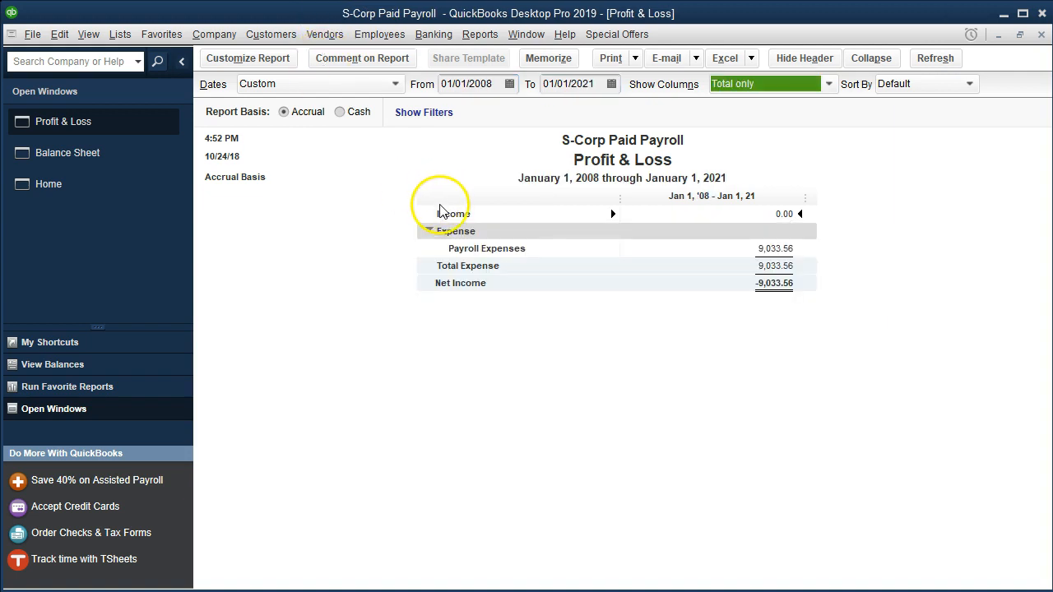
click(772, 250)
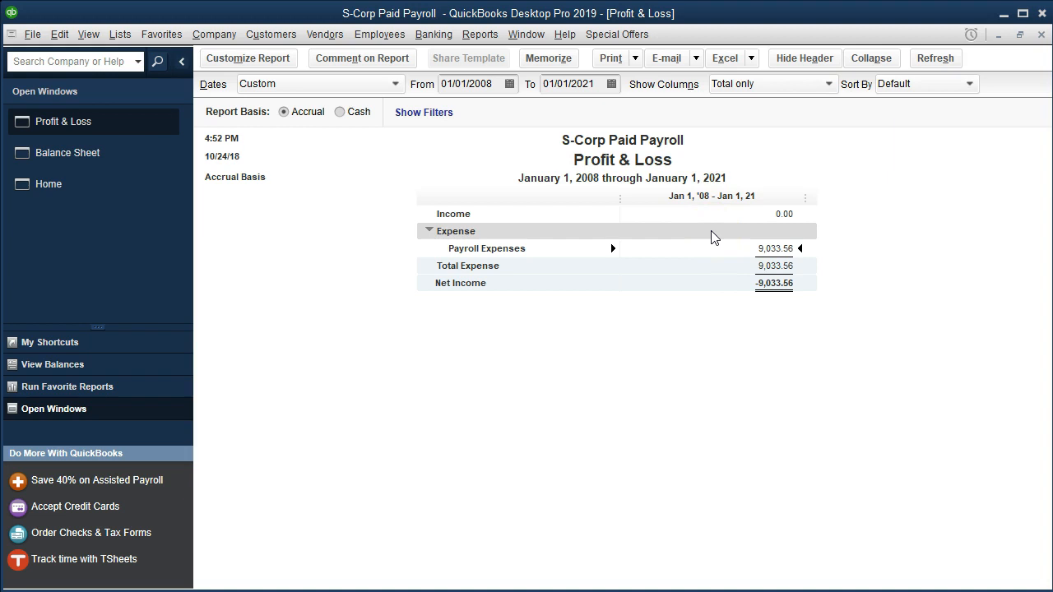
- Go to payroll form processing and start the federal Quarterly Form 941/Sch. B
click(380, 34)
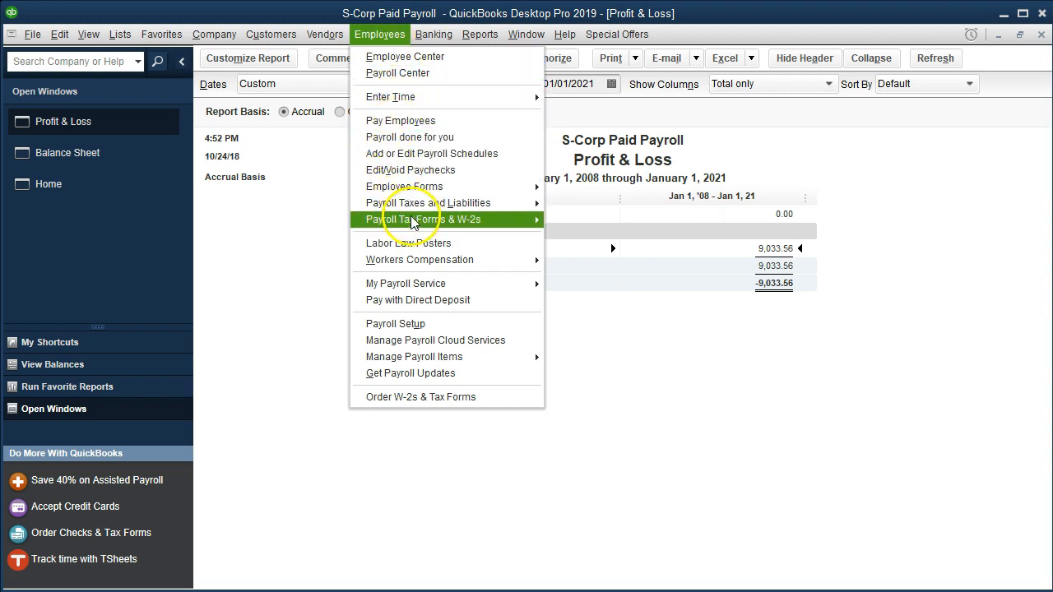
mouse_move(417, 225)
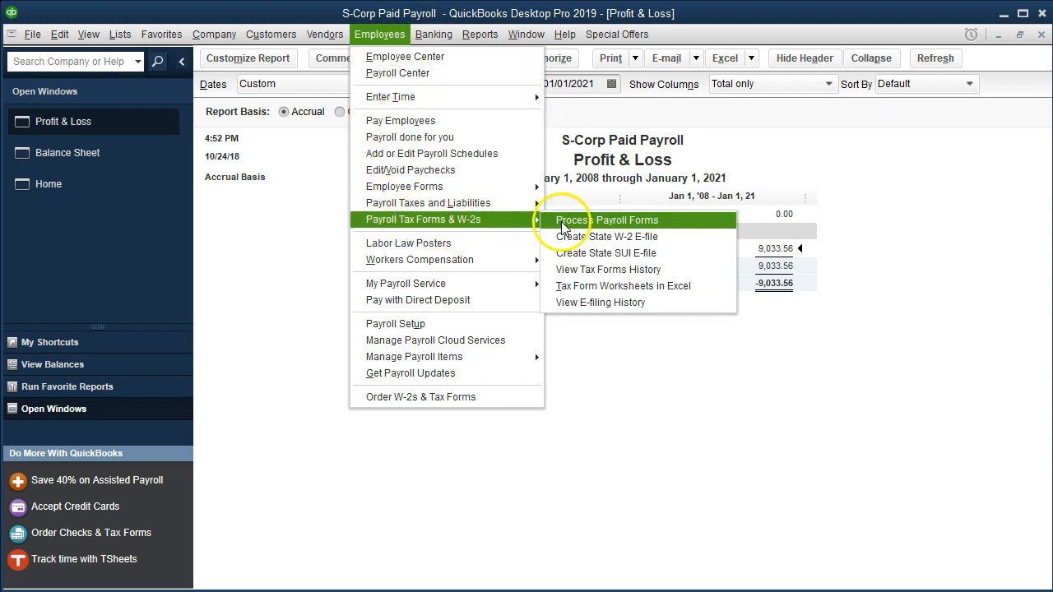
click(673, 224)
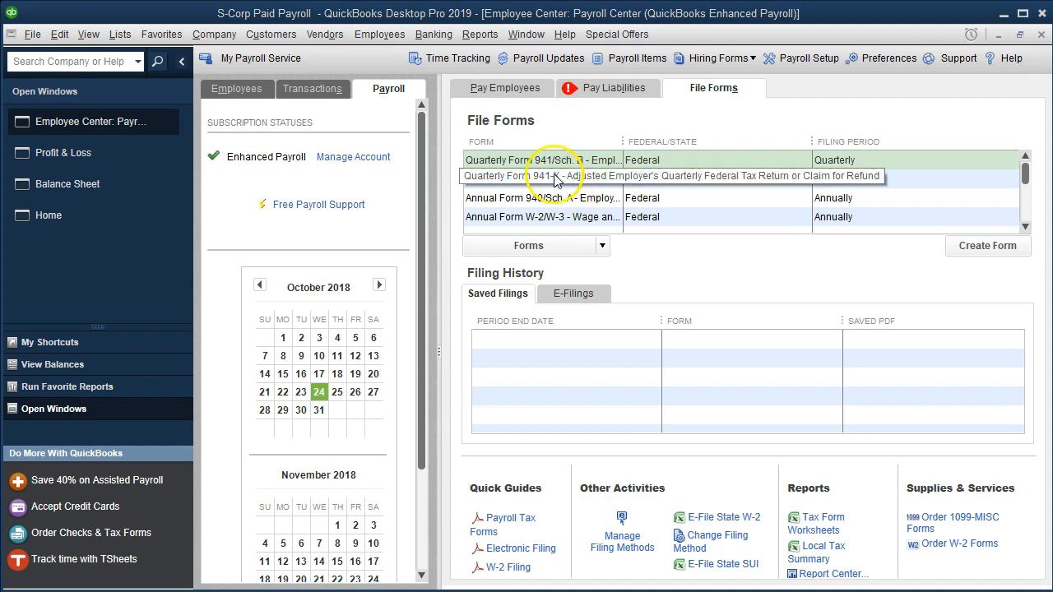
click(645, 162)
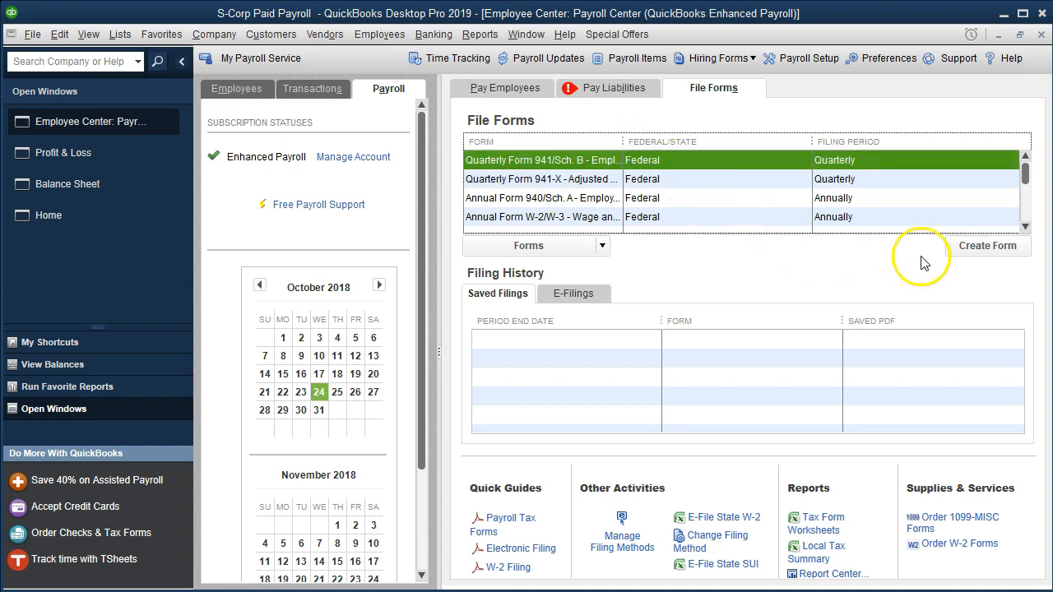
double_click(658, 159)
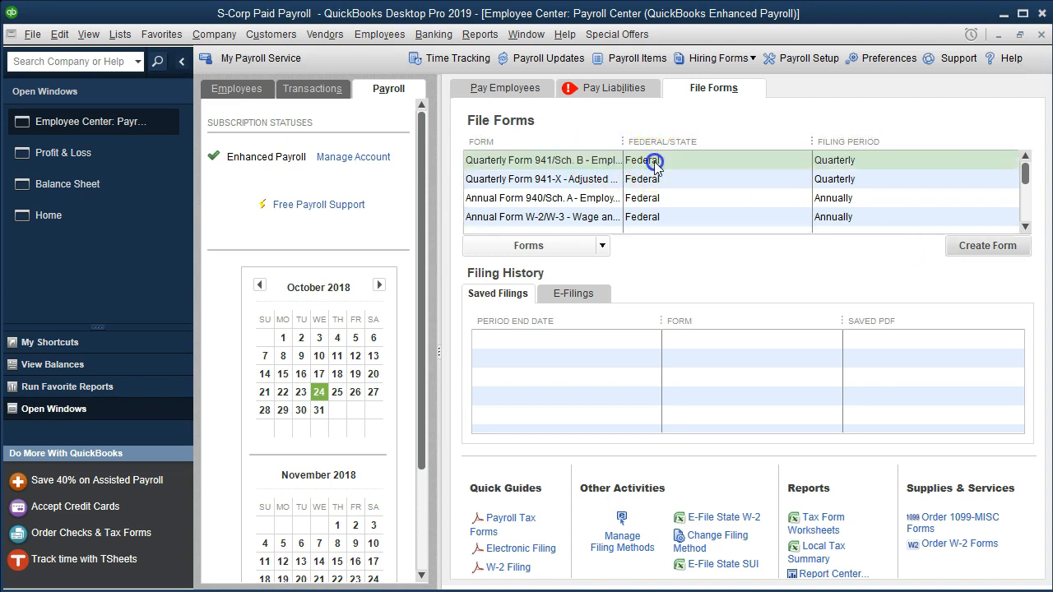
- Set the form's filing period to the quarter ending 03/31/2018 and create the form
click(700, 299)
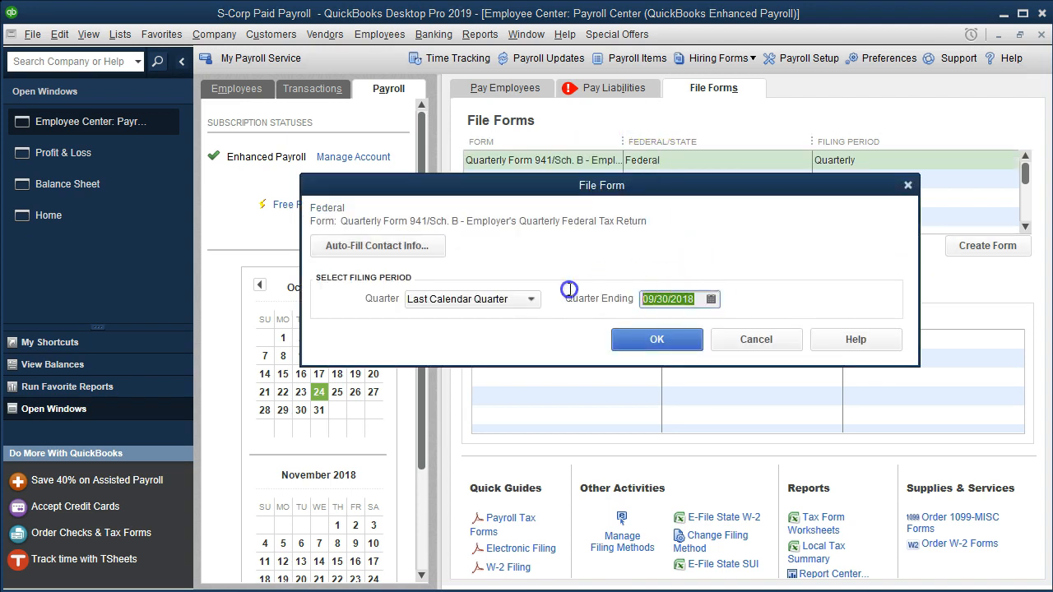
text(01)
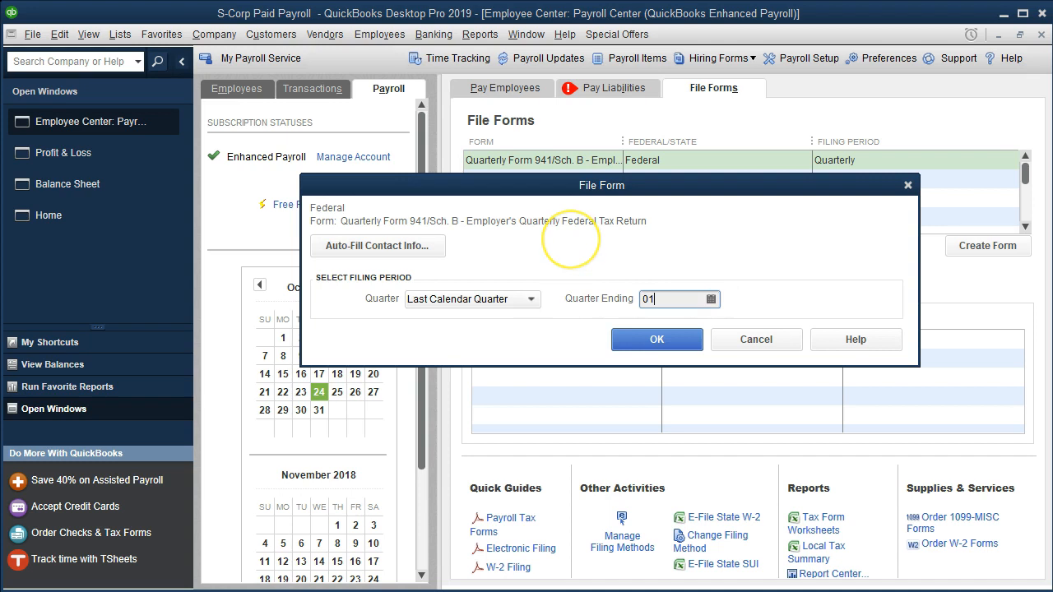
text(3118)
key(Tab)
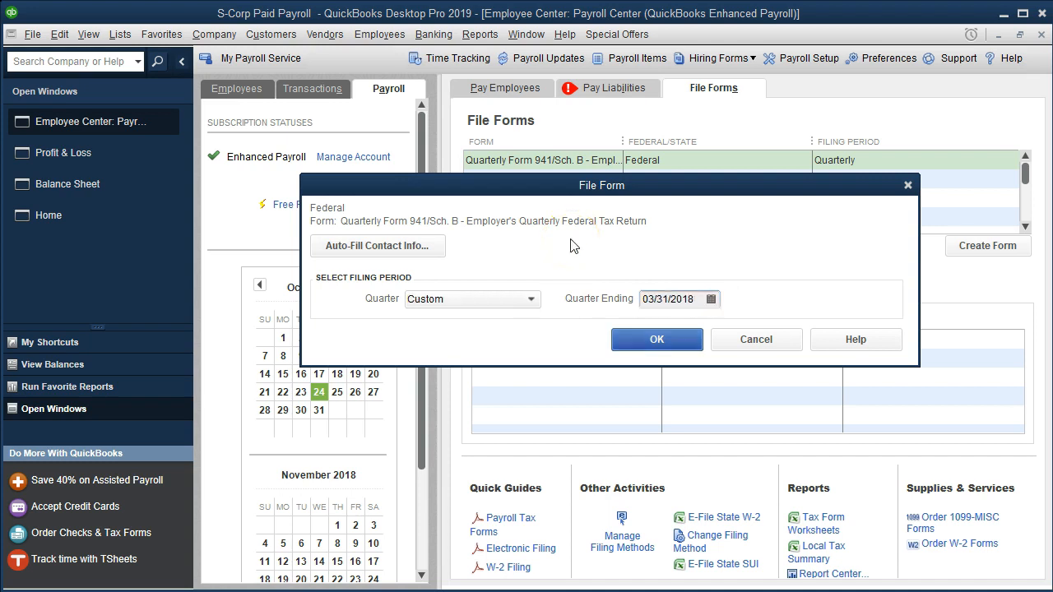
click(623, 352)
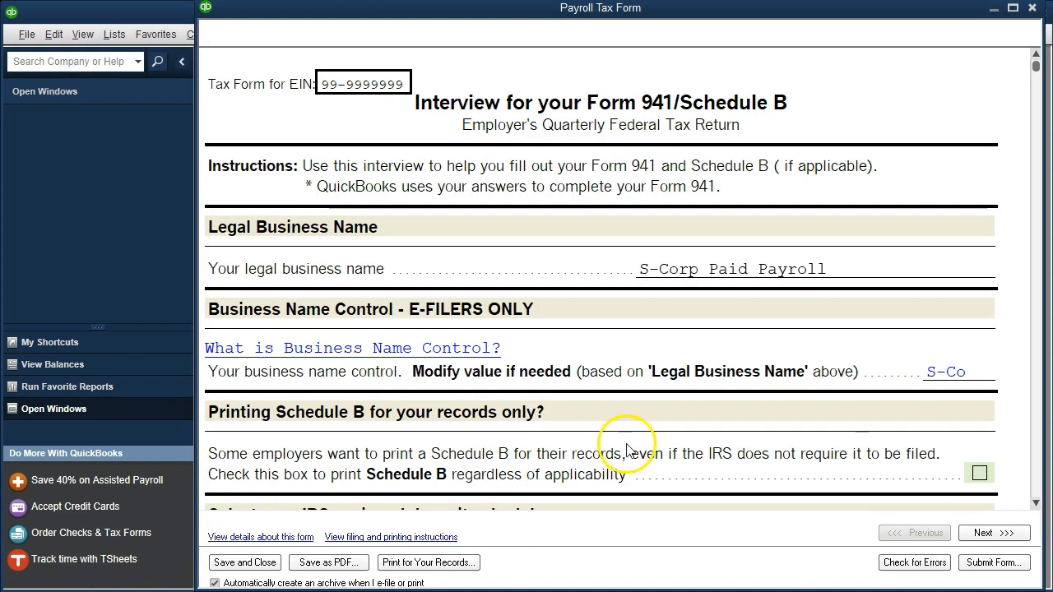
- Advance past the interview to Form 941 and examine the Part 1 wage, tax and balance due lines
click(988, 534)
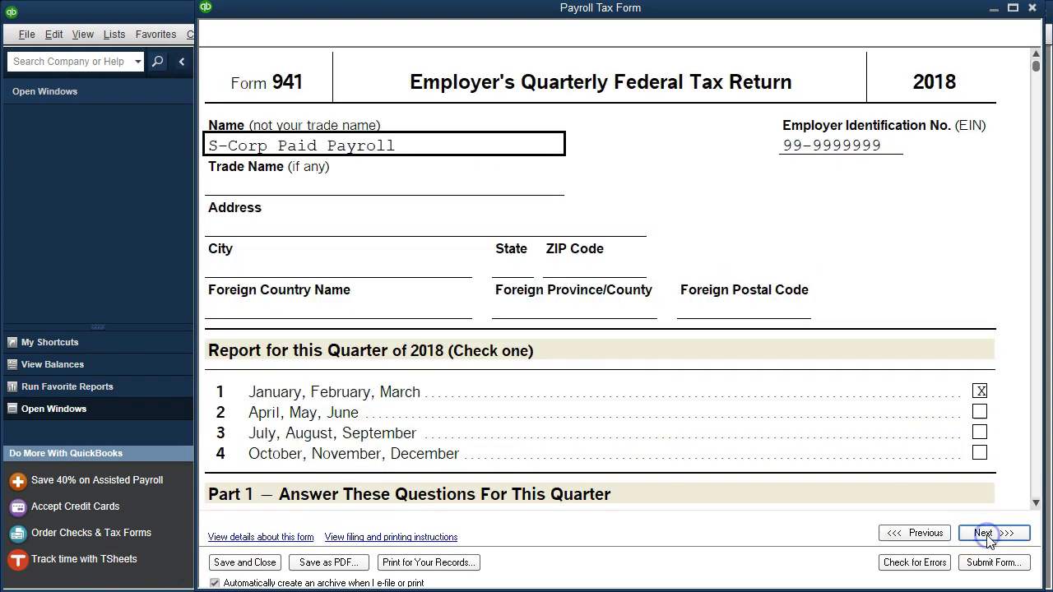
scroll(820, 426, down, 3)
scroll(819, 426, down, 5)
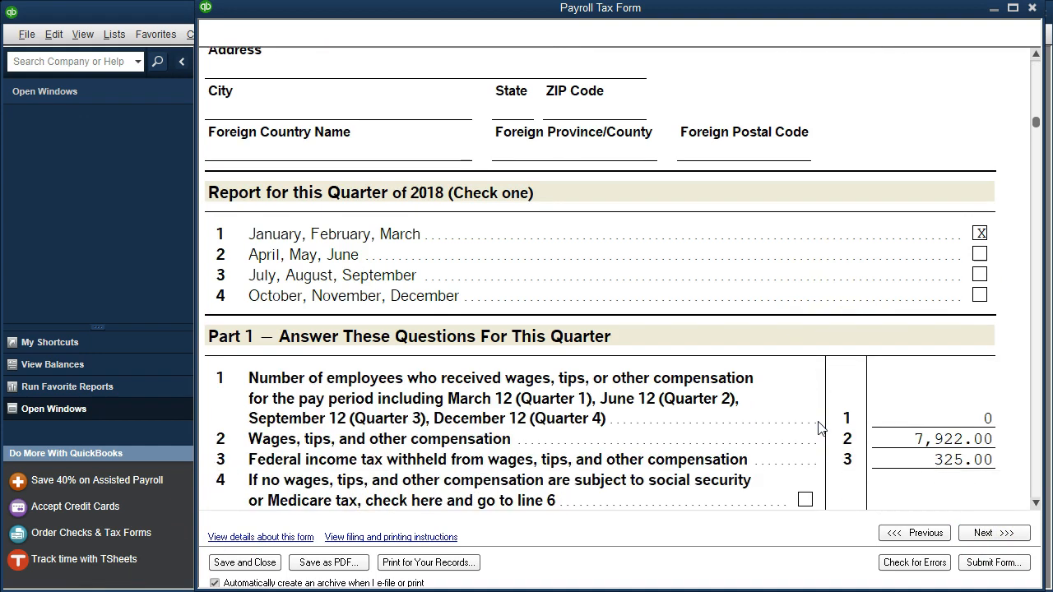
scroll(819, 426, down, 1)
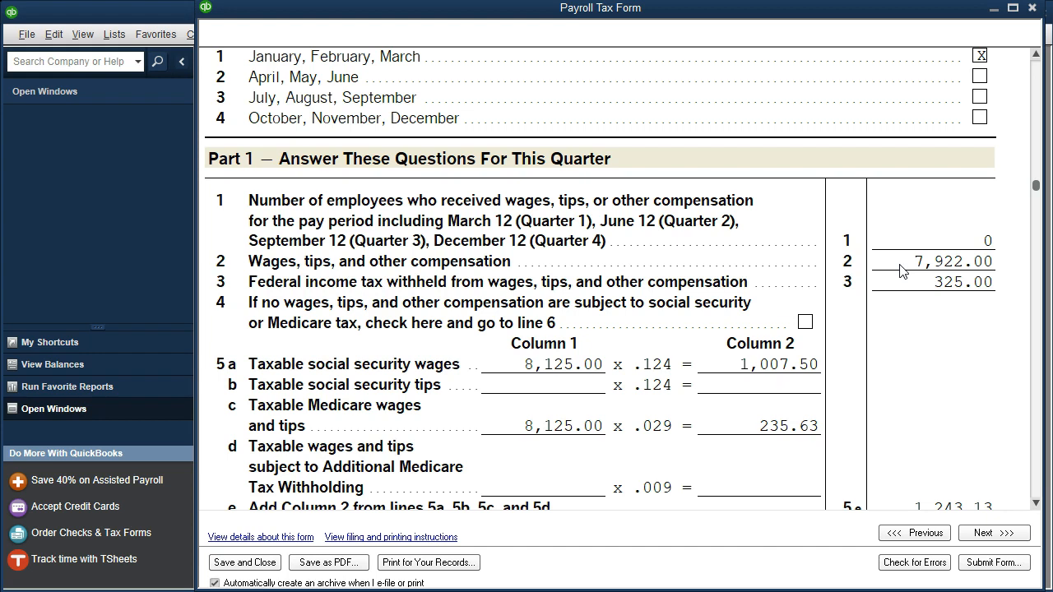
scroll(901, 270, down, 1)
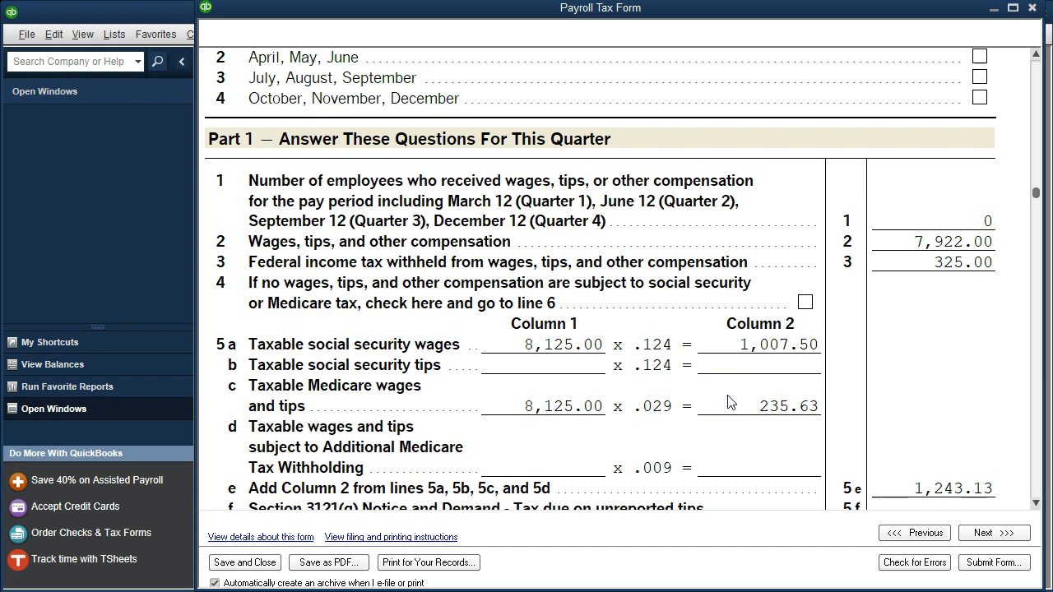
scroll(728, 403, down, 1)
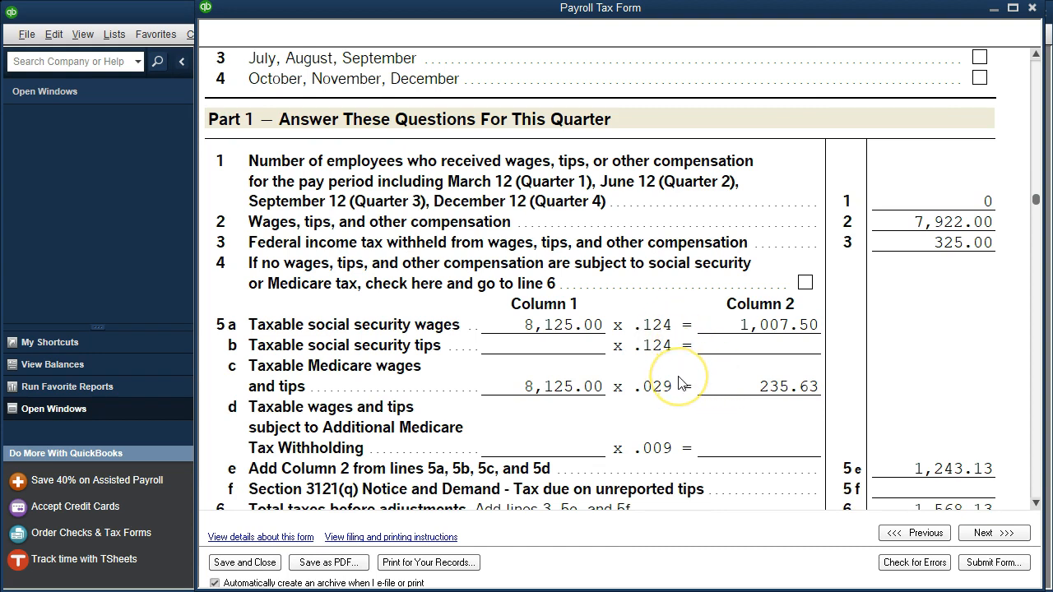
scroll(679, 383, down, 3)
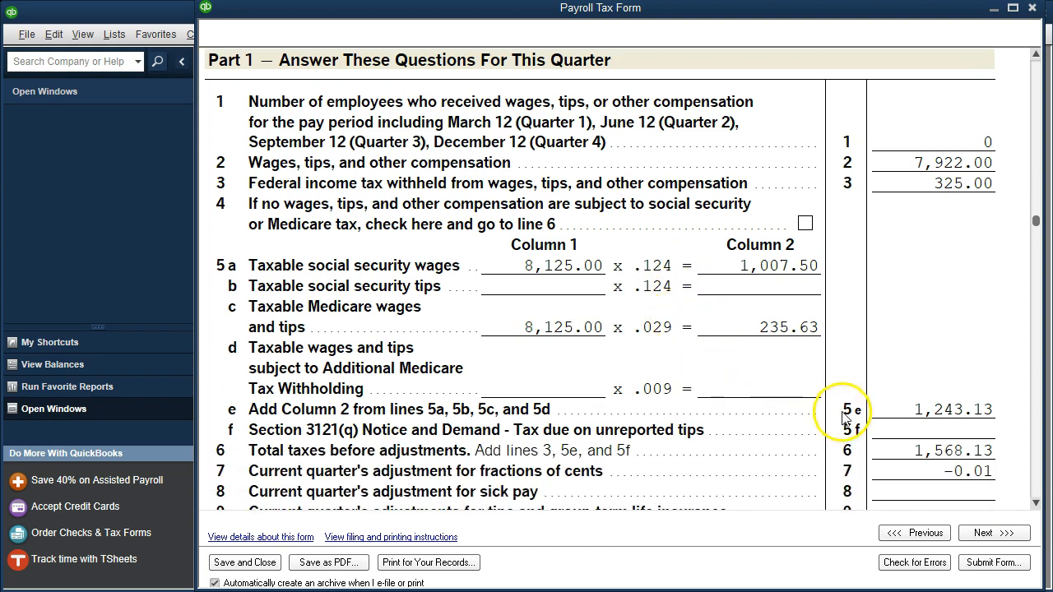
scroll(871, 416, down, 5)
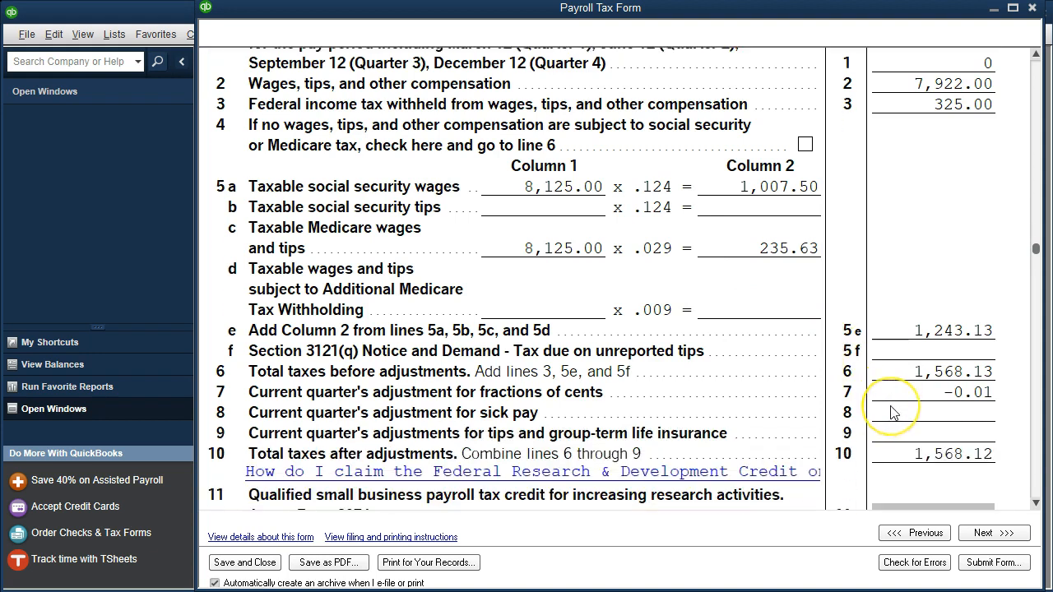
scroll(894, 413, down, 9)
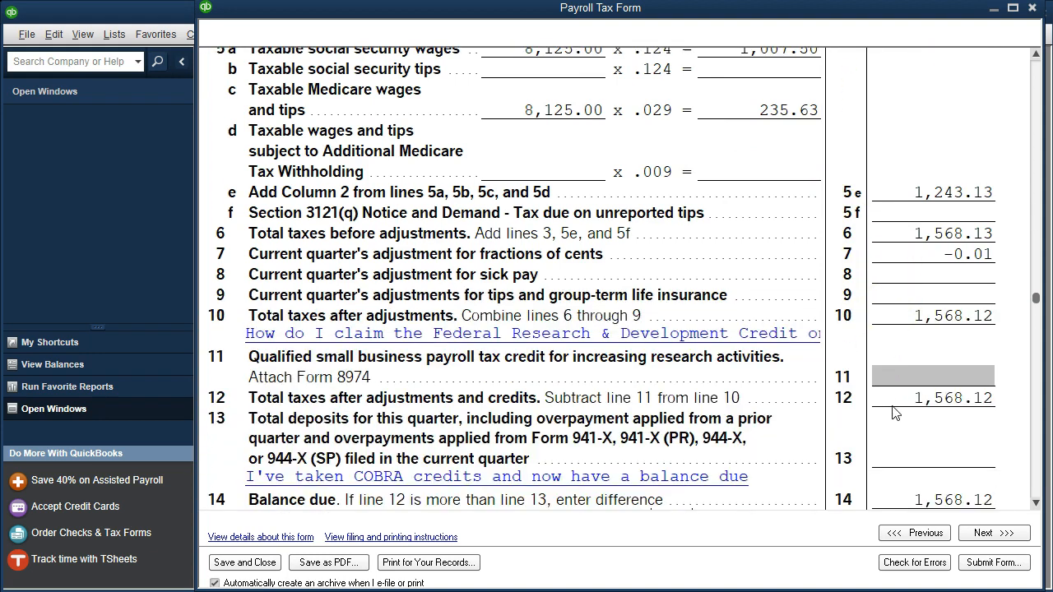
- Check Form 941's total taxes and balance due lines and close the form, dismissing the follow-up reminder
scroll(895, 413, down, 2)
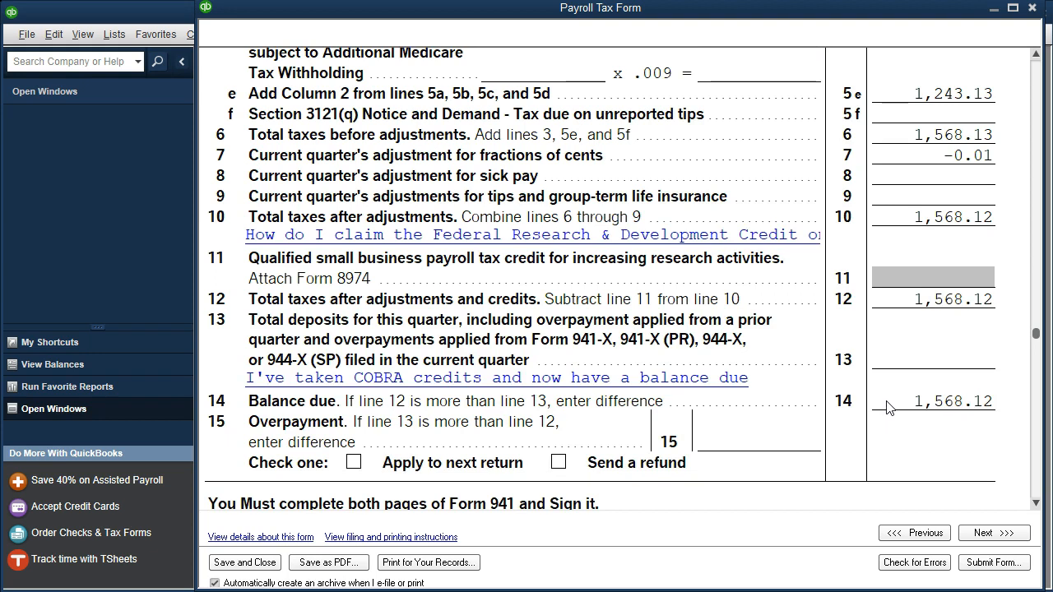
scroll(887, 409, up, 16)
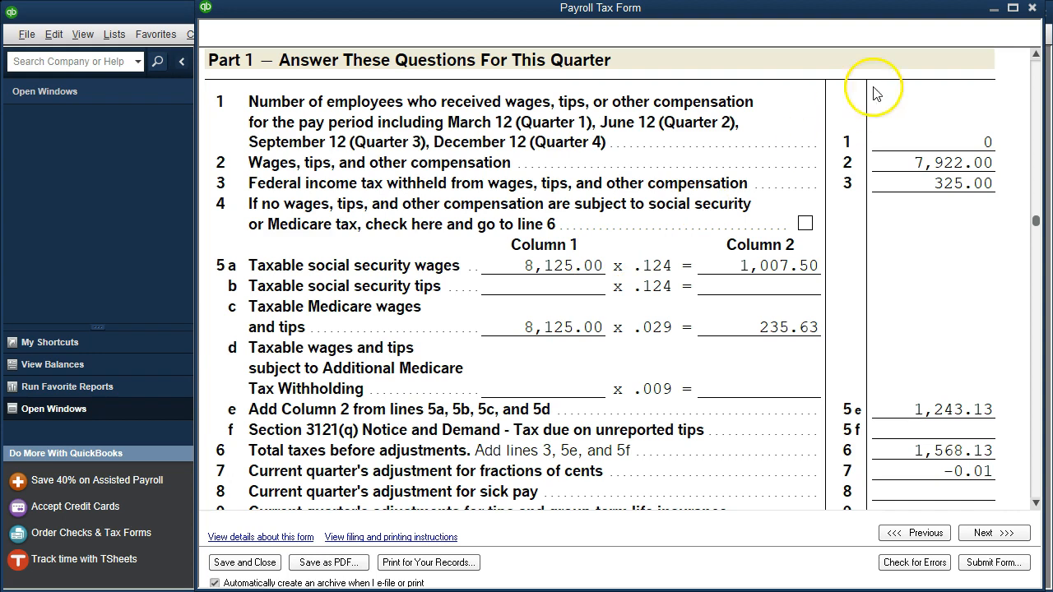
click(1032, 8)
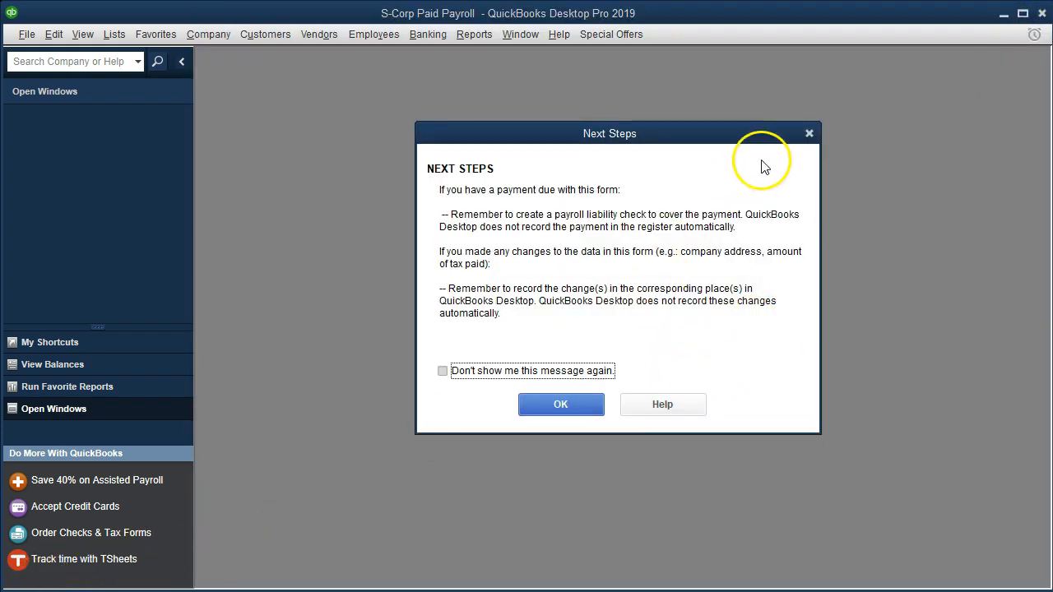
click(809, 134)
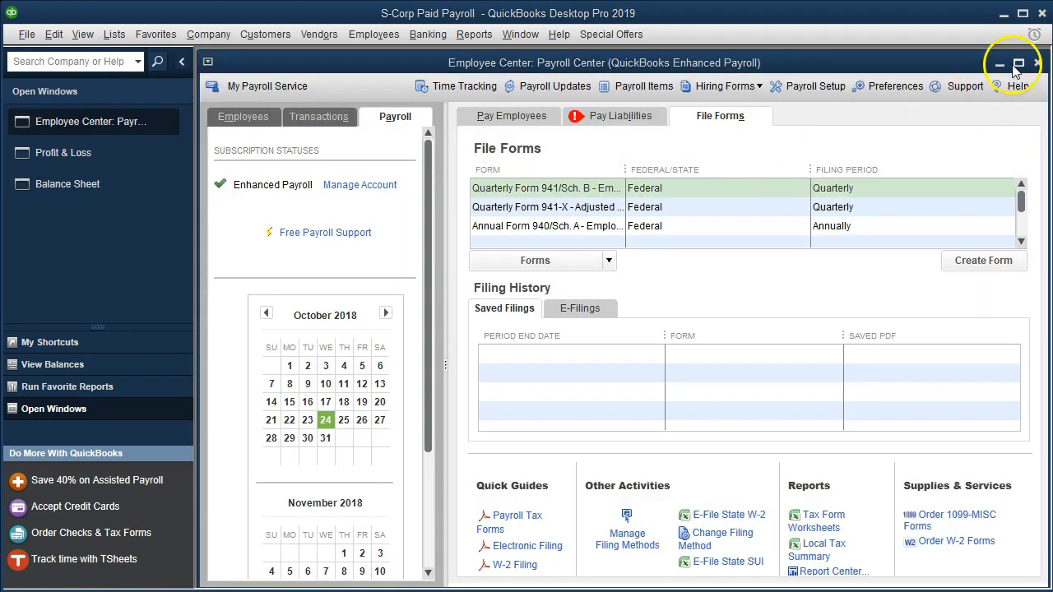
click(1018, 65)
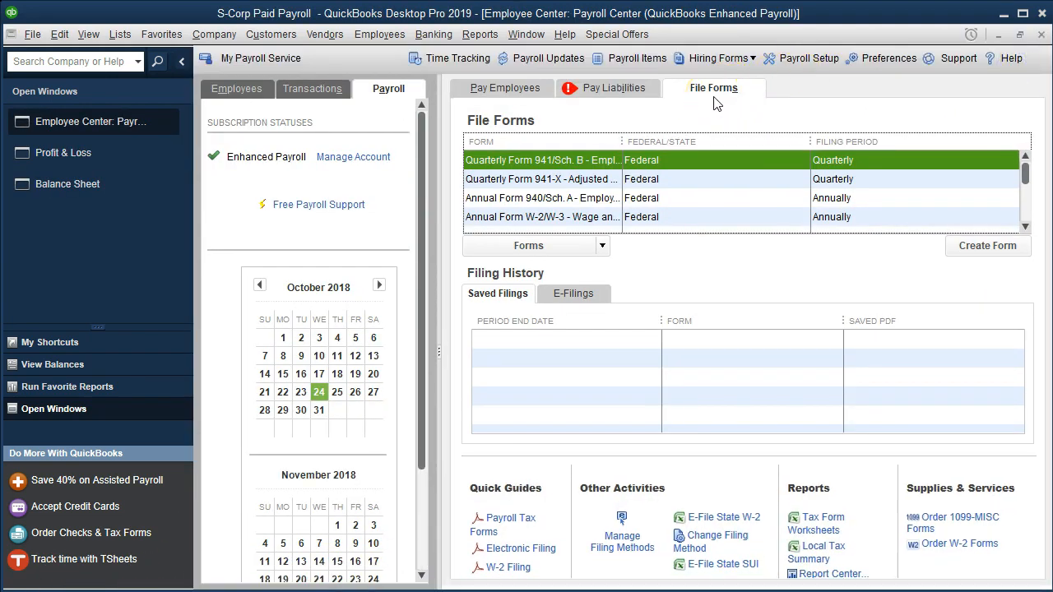
- Create the federal Annual Form W-2/W-3 for all employees with the filing year set to 2018
click(547, 220)
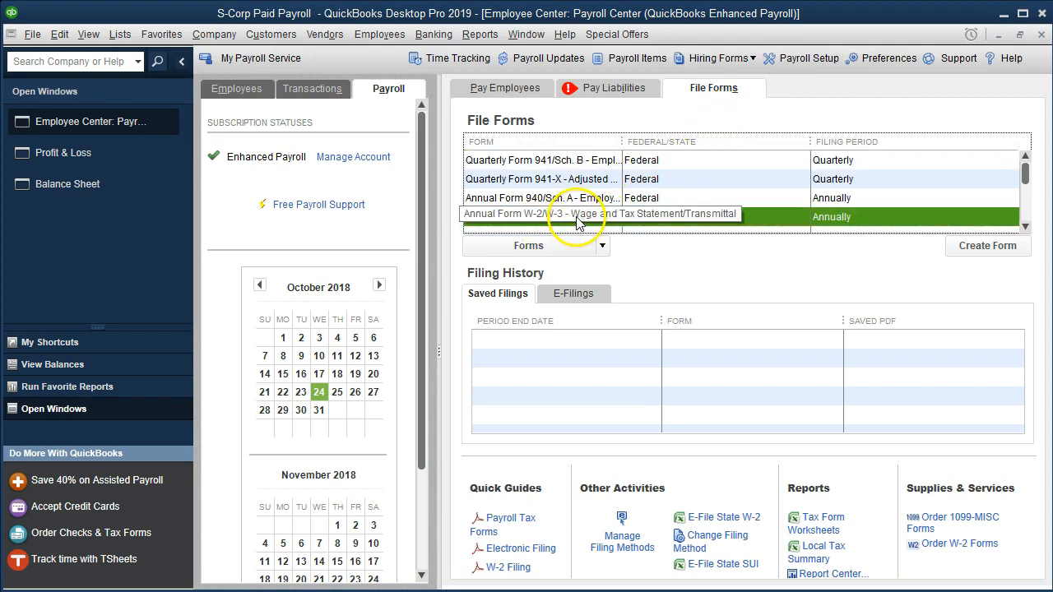
double_click(693, 225)
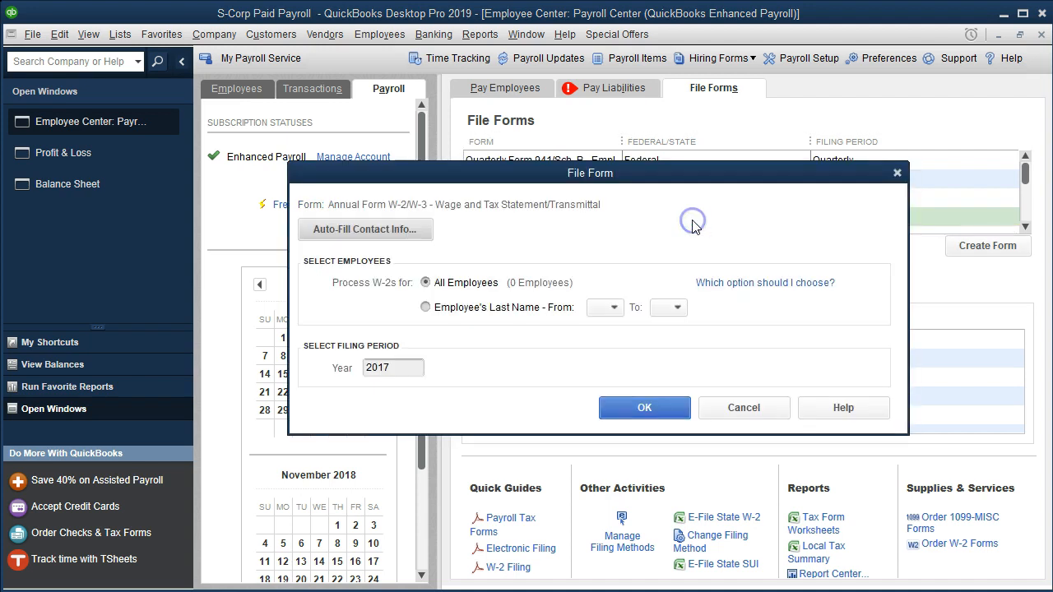
drag(416, 367, 354, 367)
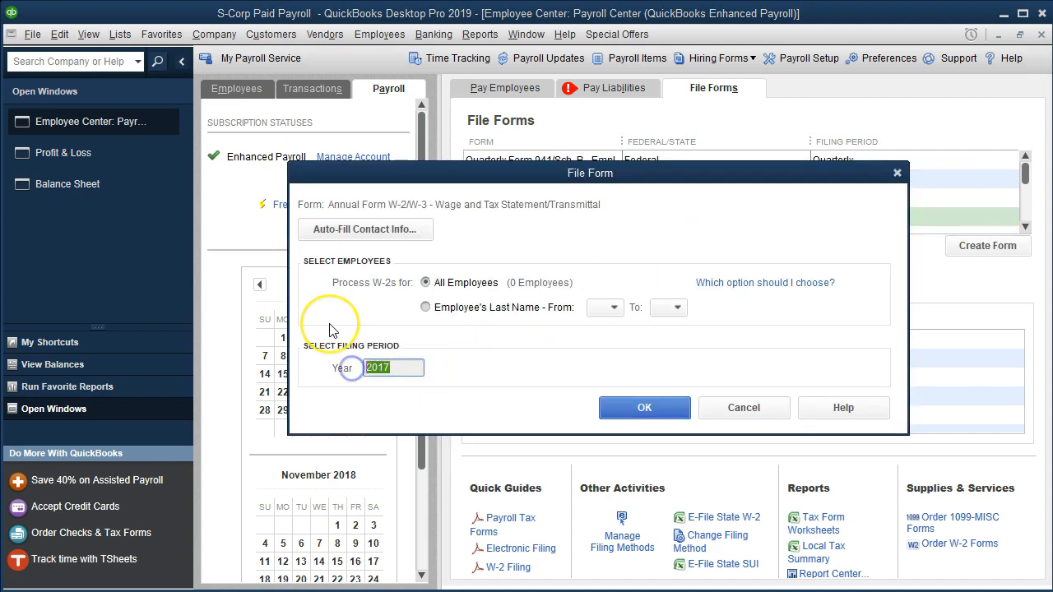
text(2018)
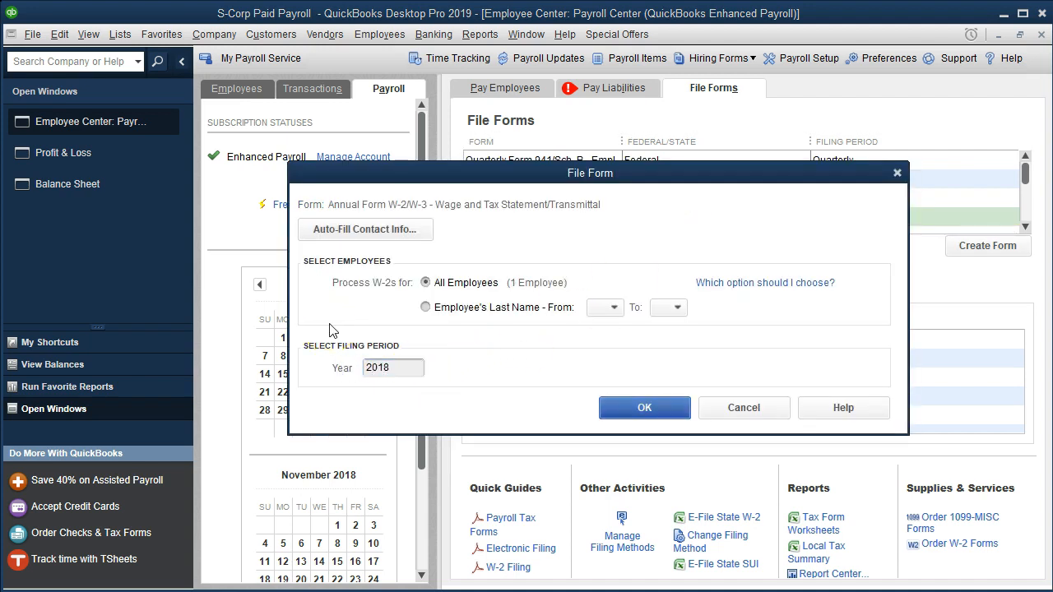
click(605, 415)
click(525, 265)
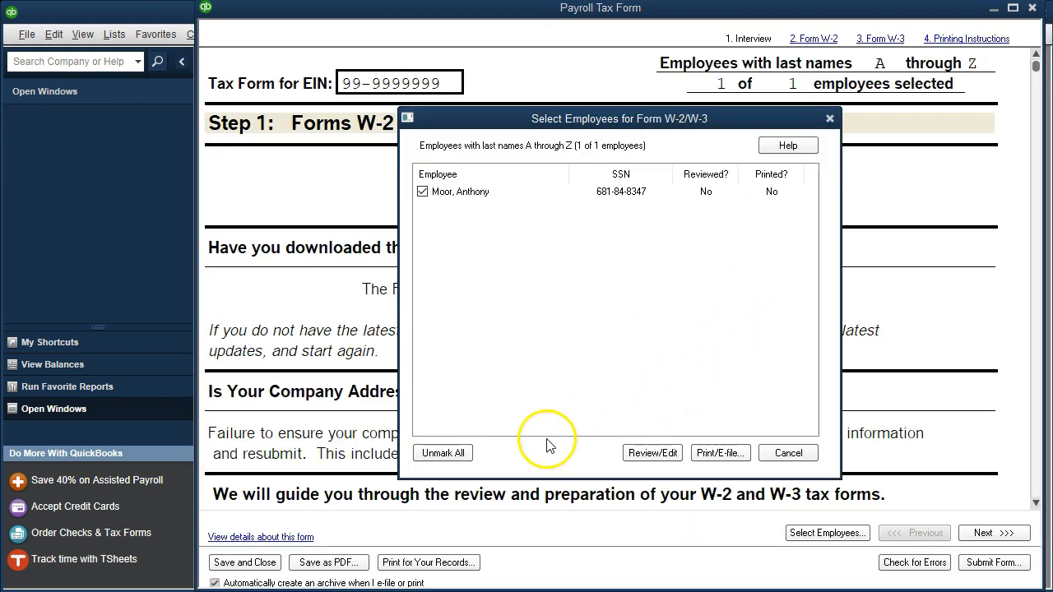
- Open the selected employee's W-2 for review and advance through the interview to the Form W-2 Worksheet
click(633, 459)
scroll(633, 462, down, 5)
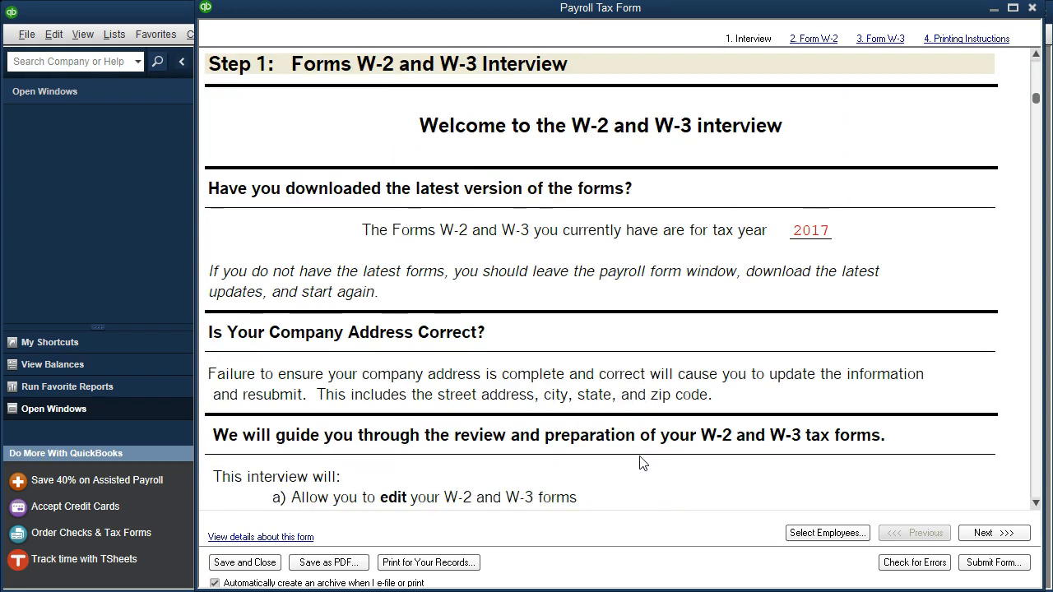
click(979, 533)
scroll(918, 445, down, 3)
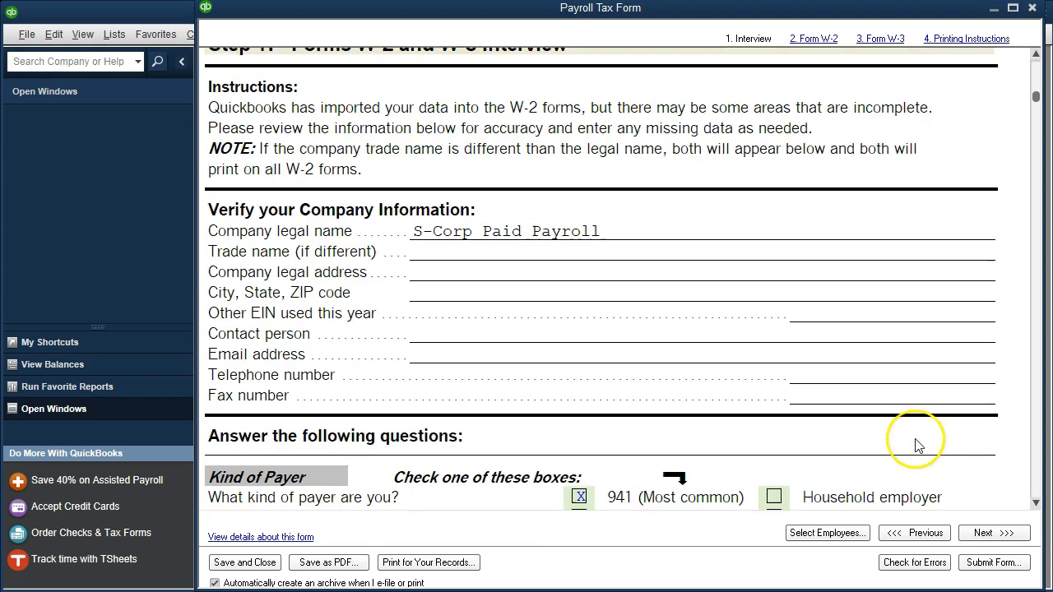
scroll(917, 444, down, 10)
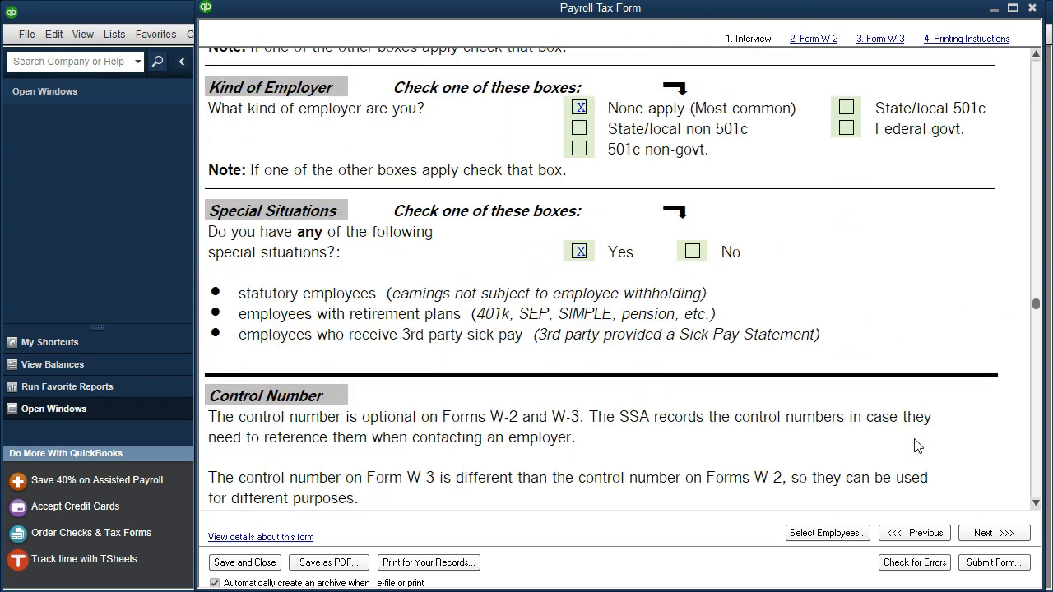
click(982, 533)
scroll(776, 431, down, 4)
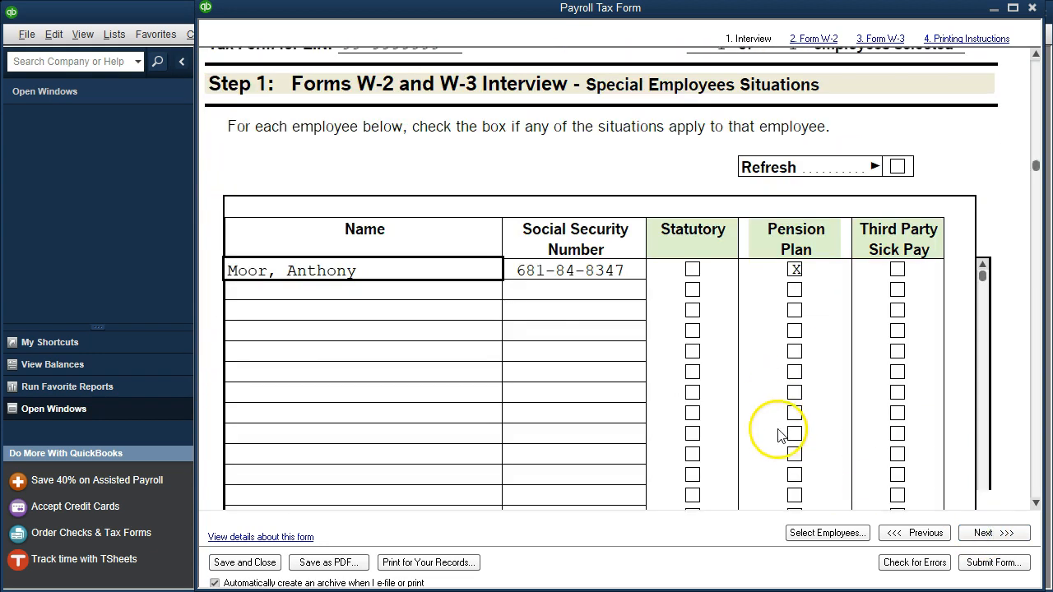
click(983, 533)
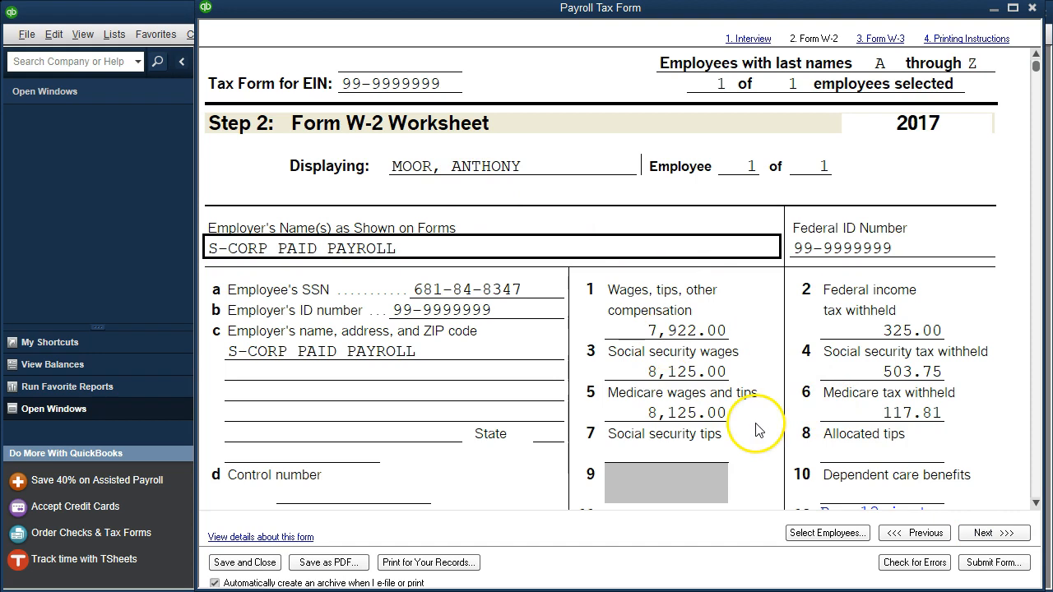
- Review the W-2 wage and withholding boxes and calculate 8125 minus 7922 to check box 12a against boxes 1 and 3
scroll(760, 419, down, 1)
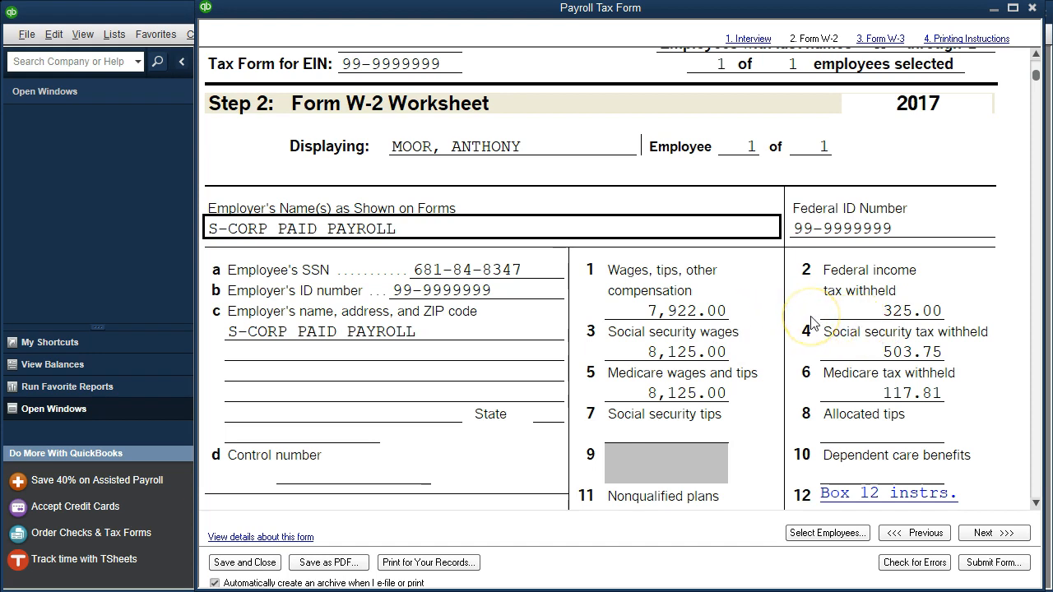
scroll(812, 321, down, 1)
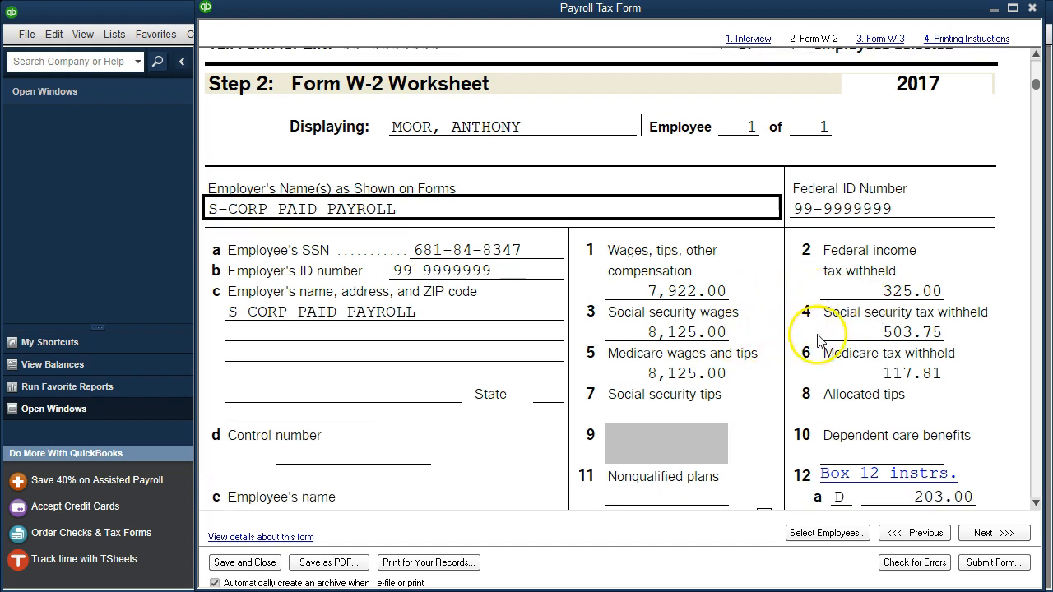
scroll(813, 345, down, 1)
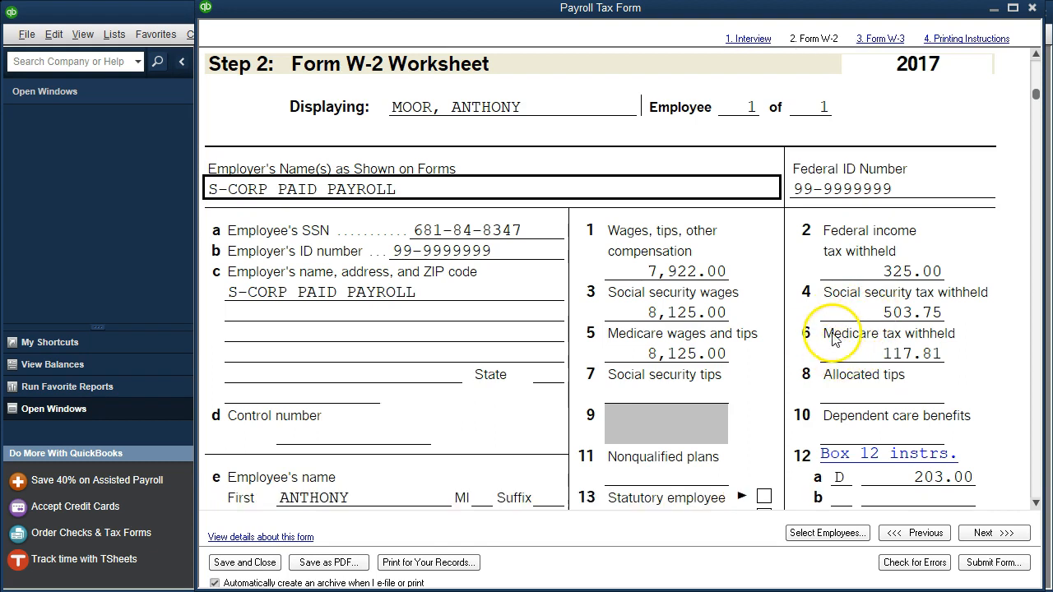
scroll(844, 329, down, 4)
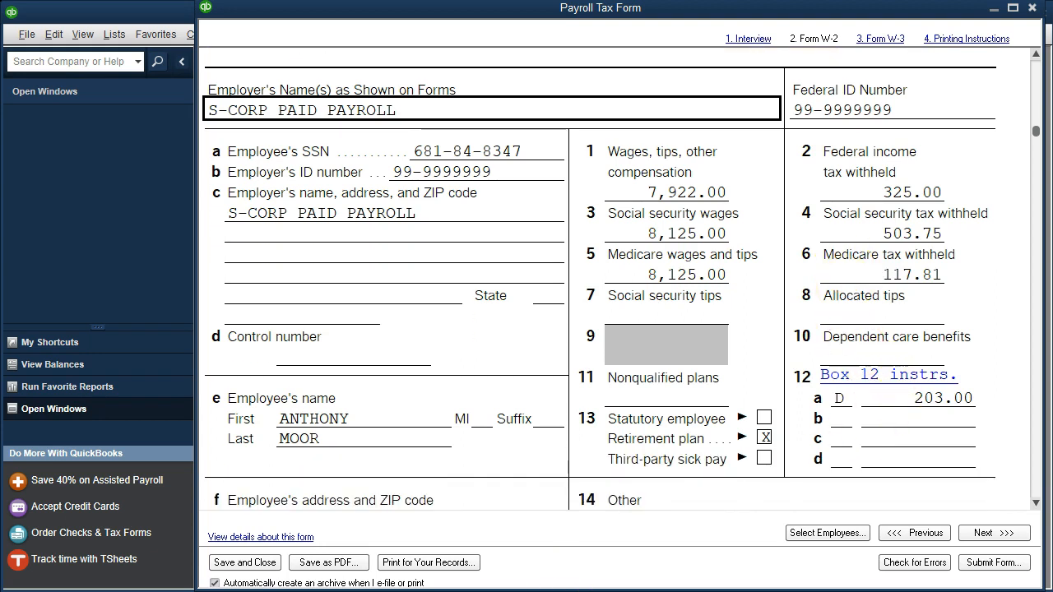
click(888, 375)
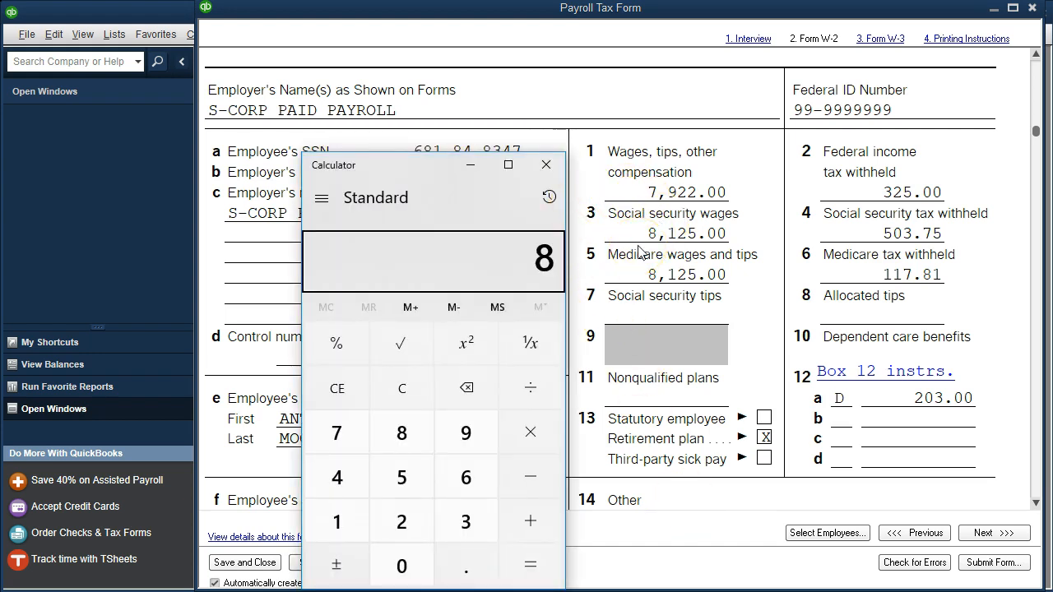
text(125)
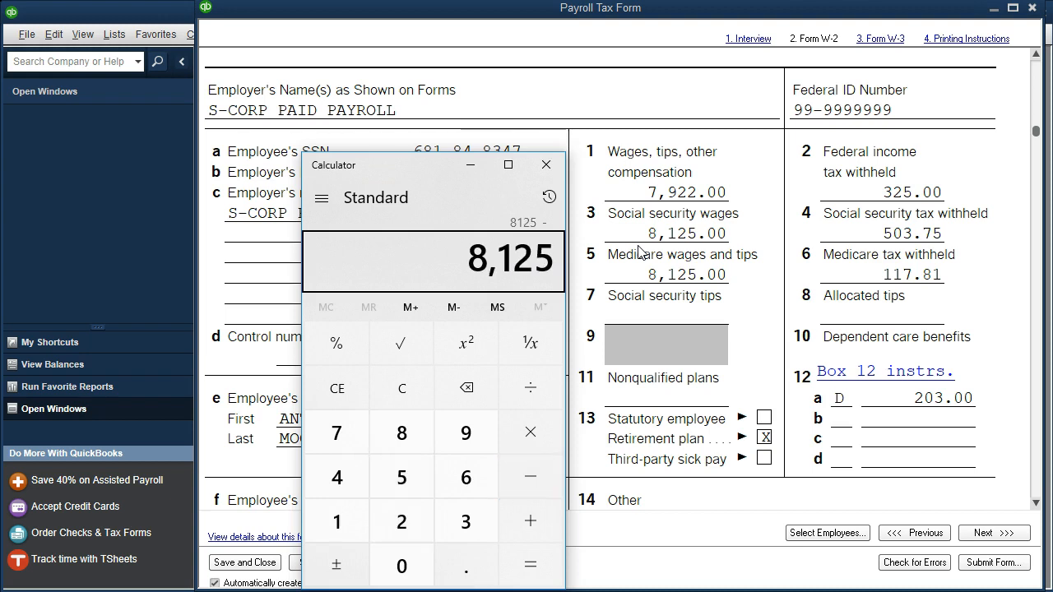
text(7922)
key(Return)
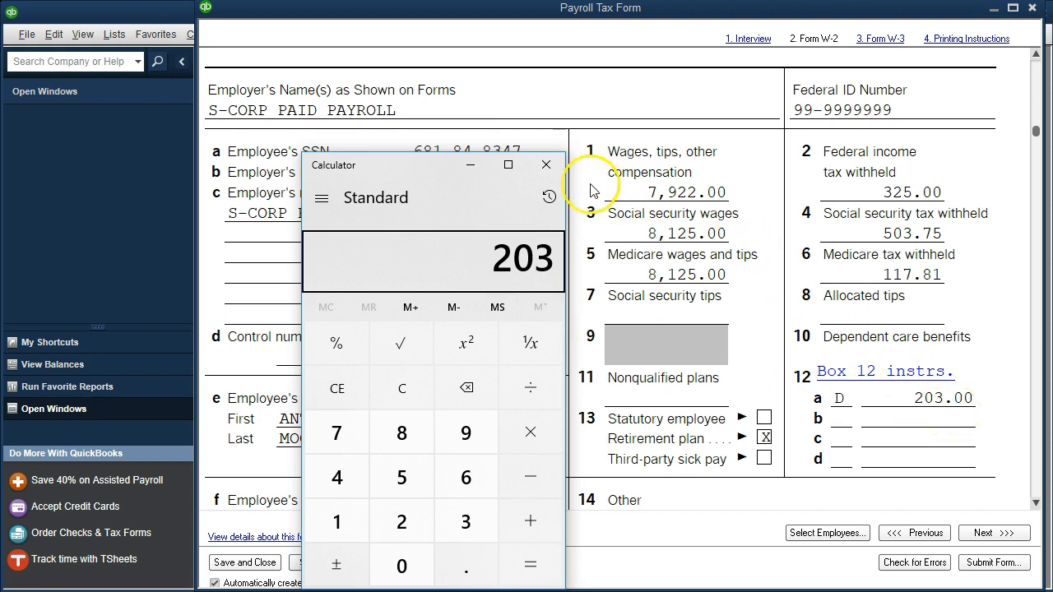
click(550, 167)
- Examine the W-2 worksheet's retirement plan box, the CA-SDI entry in box 14 and the state wage and income tax boxes
scroll(562, 393, down, 1)
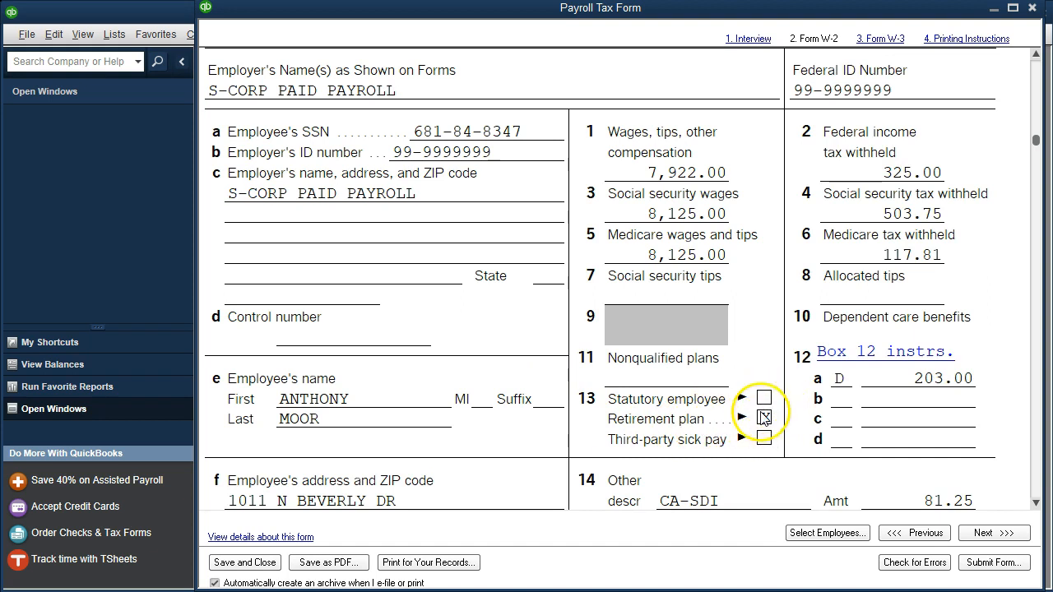
scroll(718, 443, down, 9)
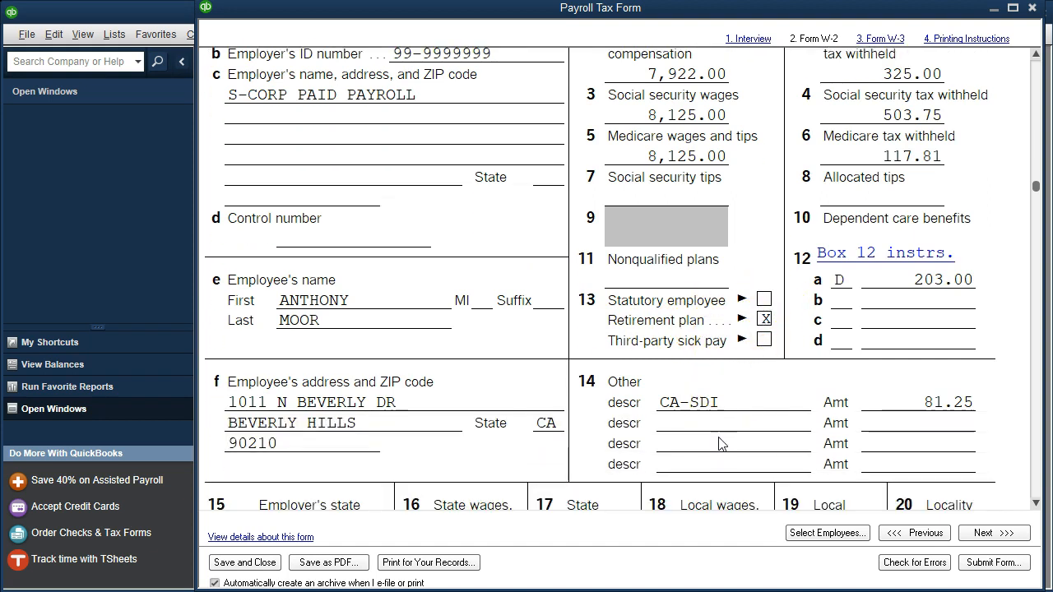
scroll(717, 371, down, 5)
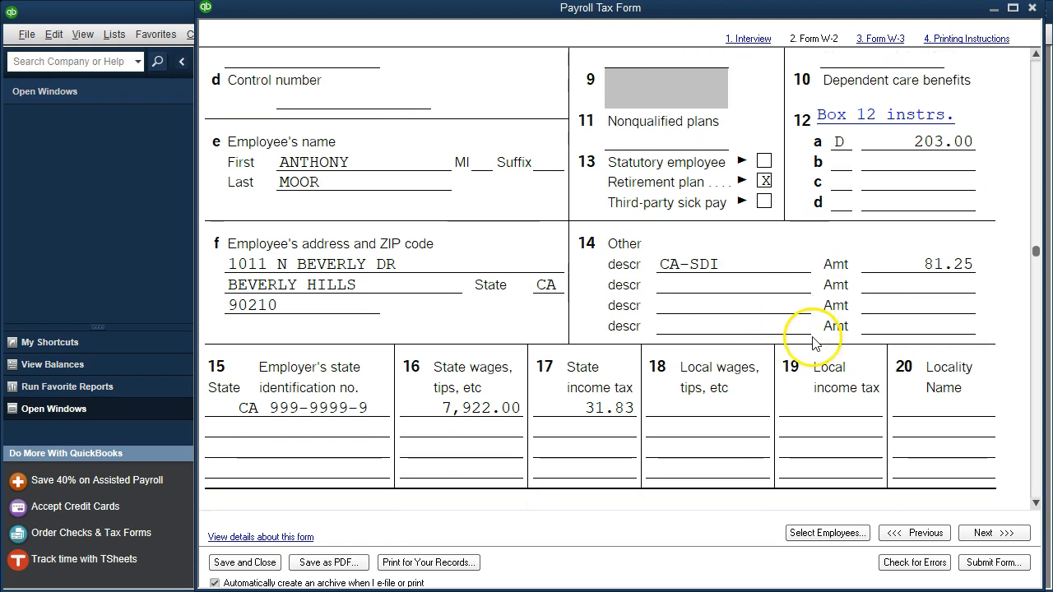
scroll(811, 344, down, 1)
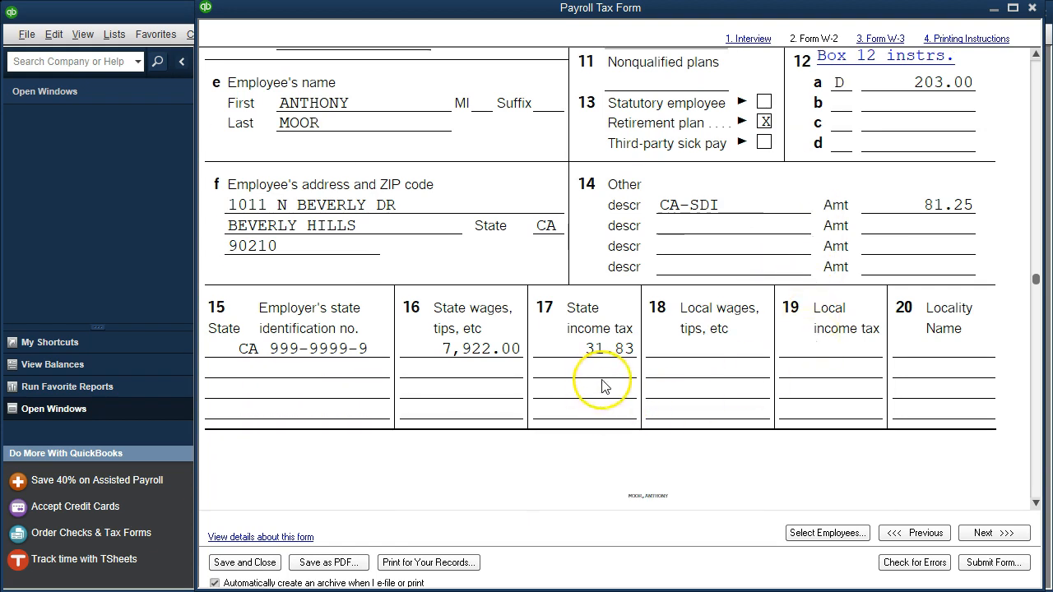